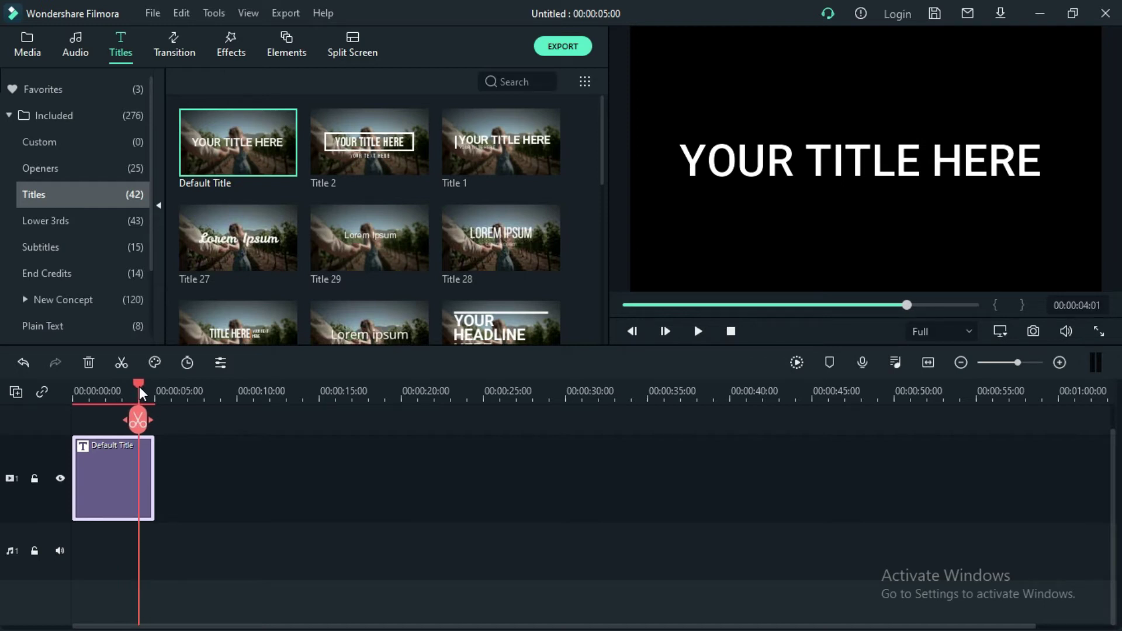
Step: Split the default title clip at 00:00:04:00 and delete the leftover end piece
left_click(138, 420)
right_click(145, 454)
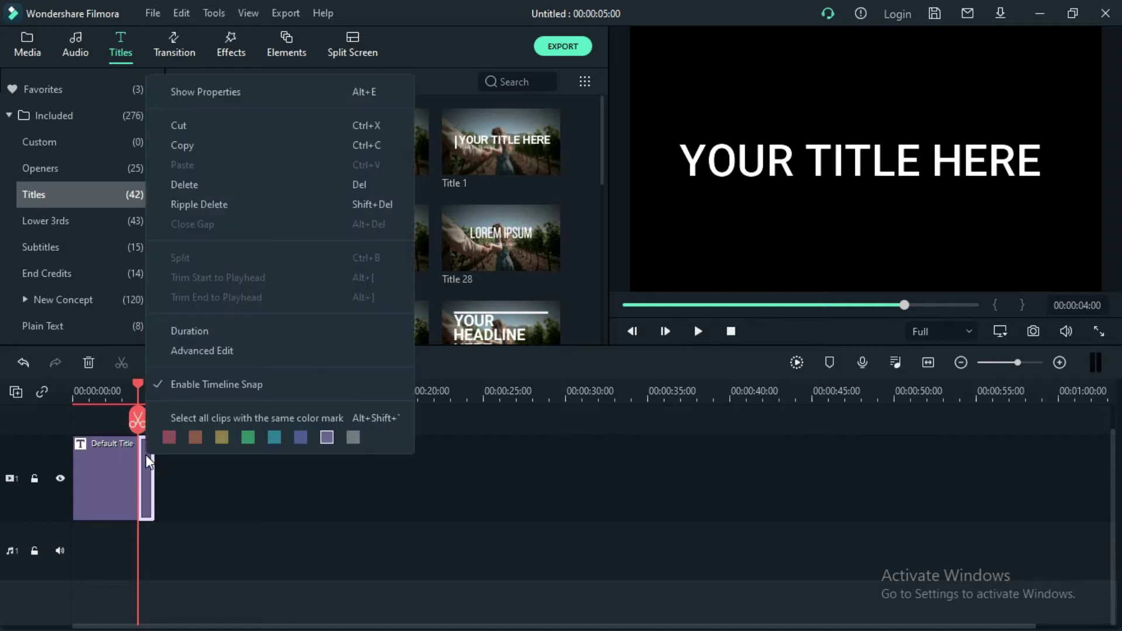
left_click(201, 186)
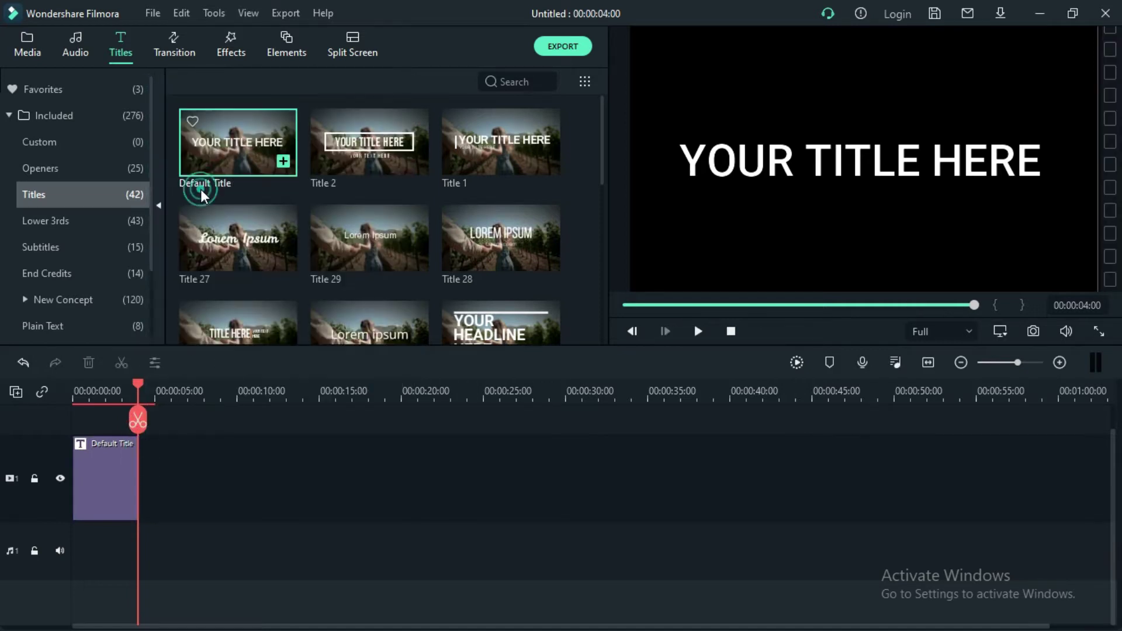
Step: Open the title clip in the advanced text editor and replace its text with FILMORA
double_click(124, 493)
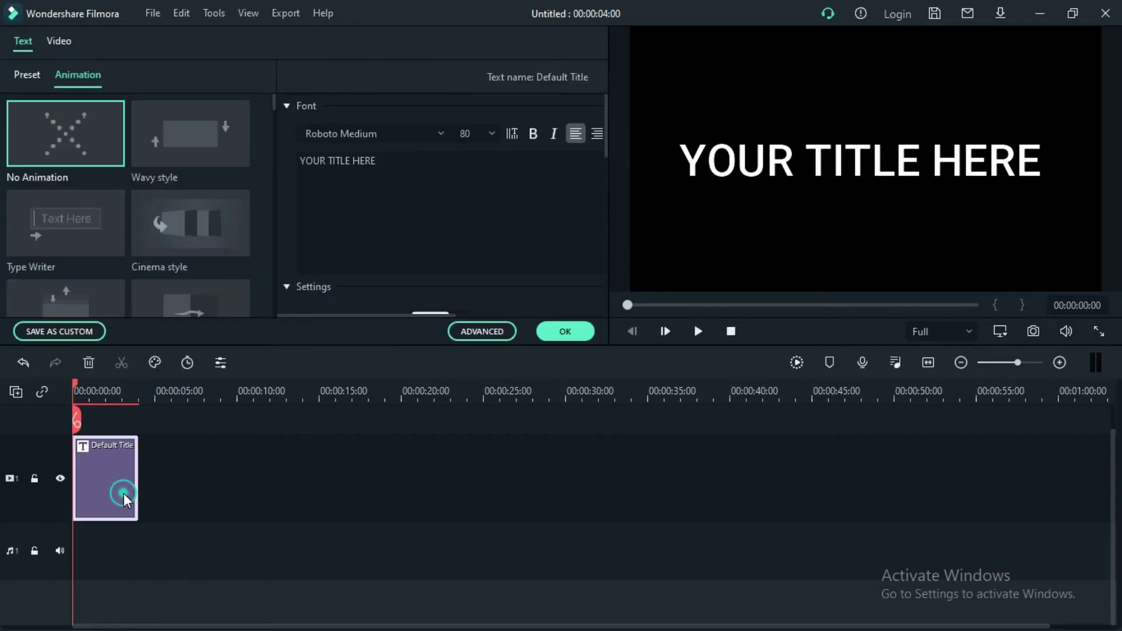
left_click(469, 331)
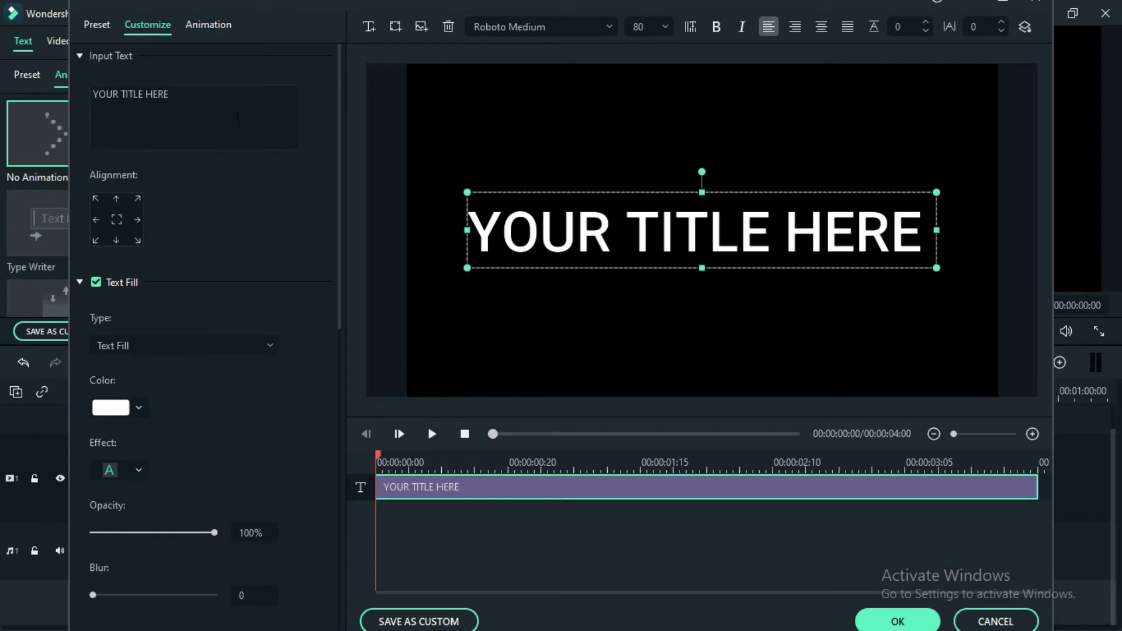
left_click(237, 112)
key("ctrl+a")
type("FI")
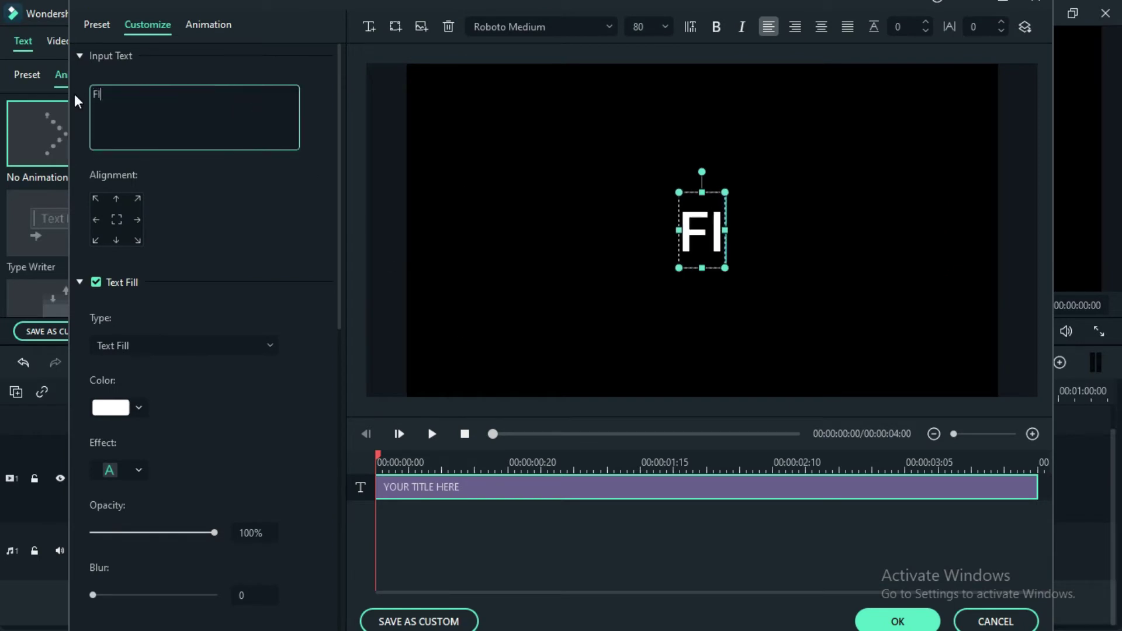
type("LMORA")
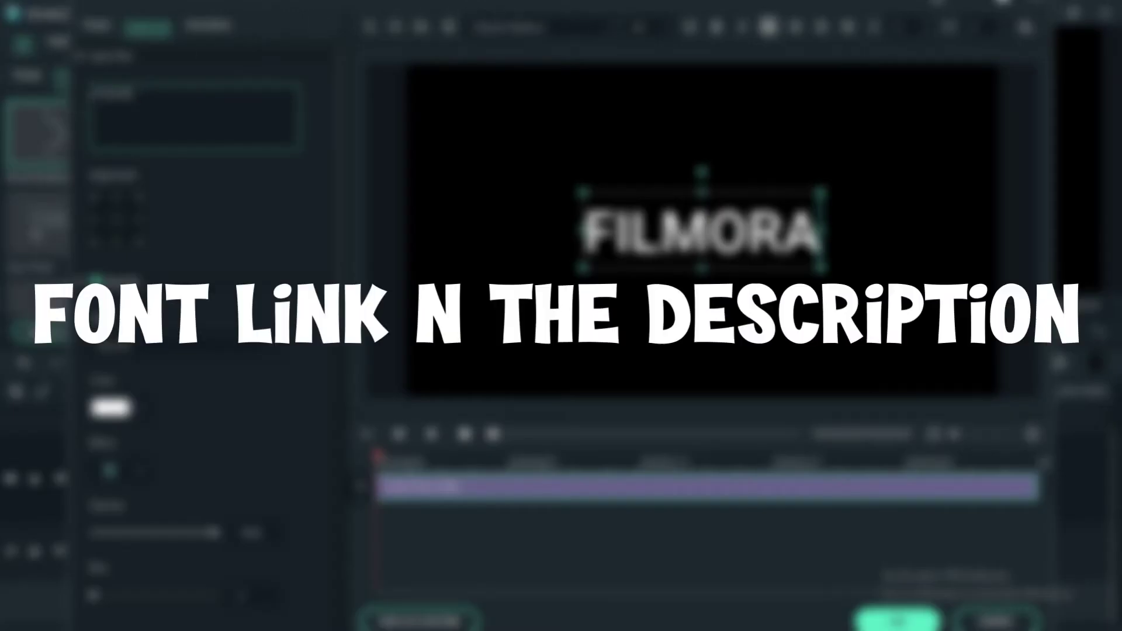
Step: Set the title's font to Guava Candy and its text fill color to black, and apply the changes
left_click(581, 27)
type("guava candy")
key("Return")
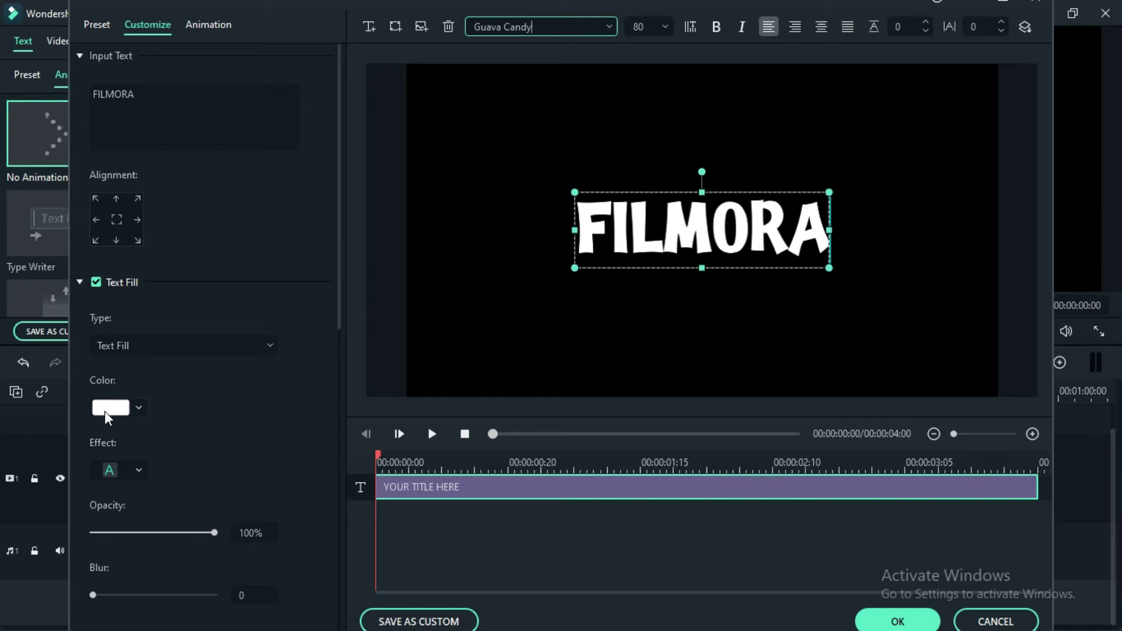
left_click(131, 411)
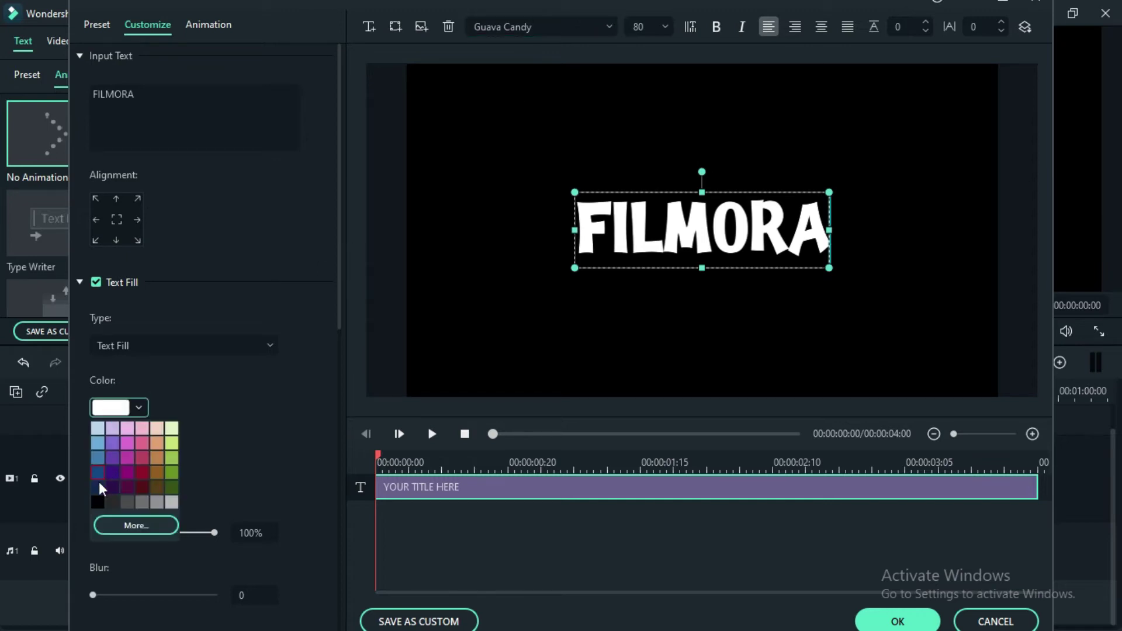
left_click(97, 502)
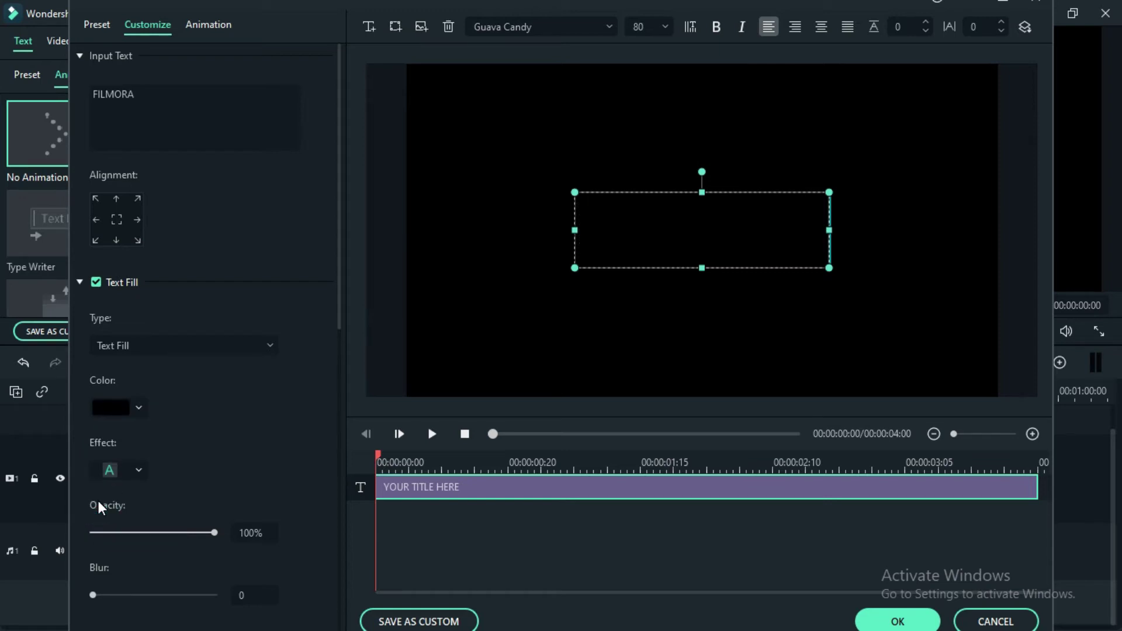
left_click(206, 26)
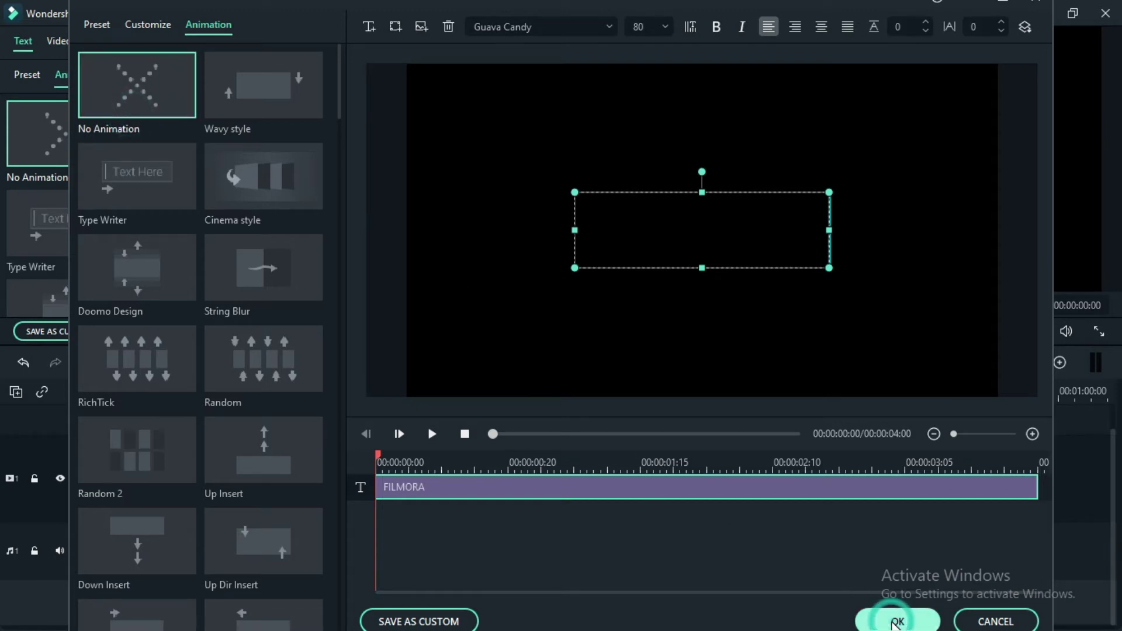
left_click(894, 622)
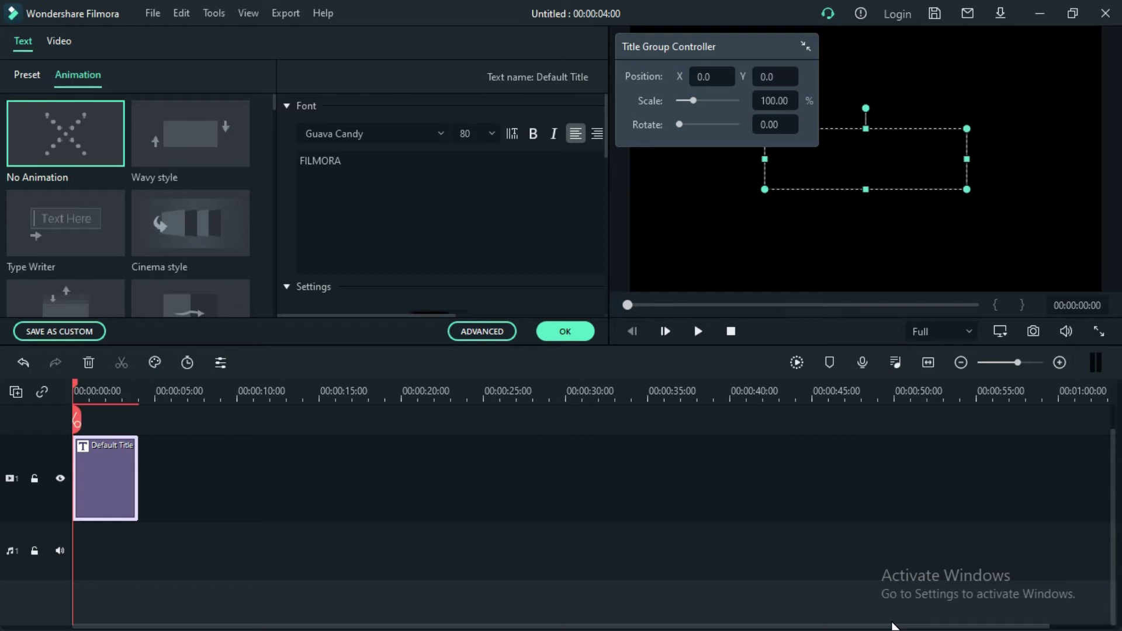
left_click(567, 331)
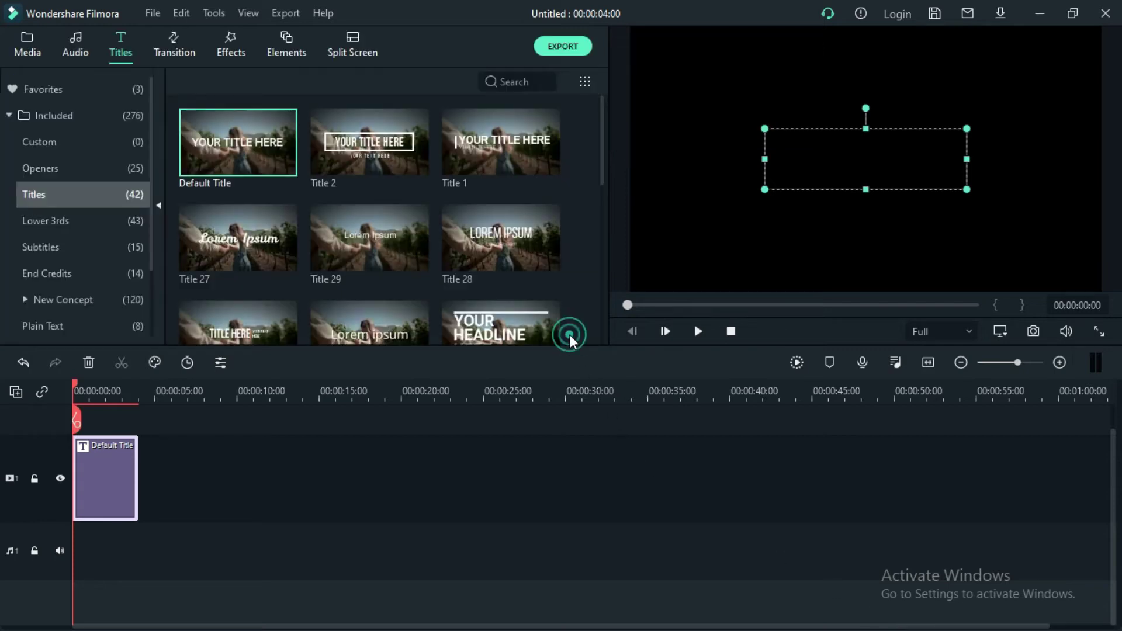
Step: Duplicate the black title clip onto video track 2 directly above the original, locking track 1 while pasting and unlocking it after
right_click(121, 463)
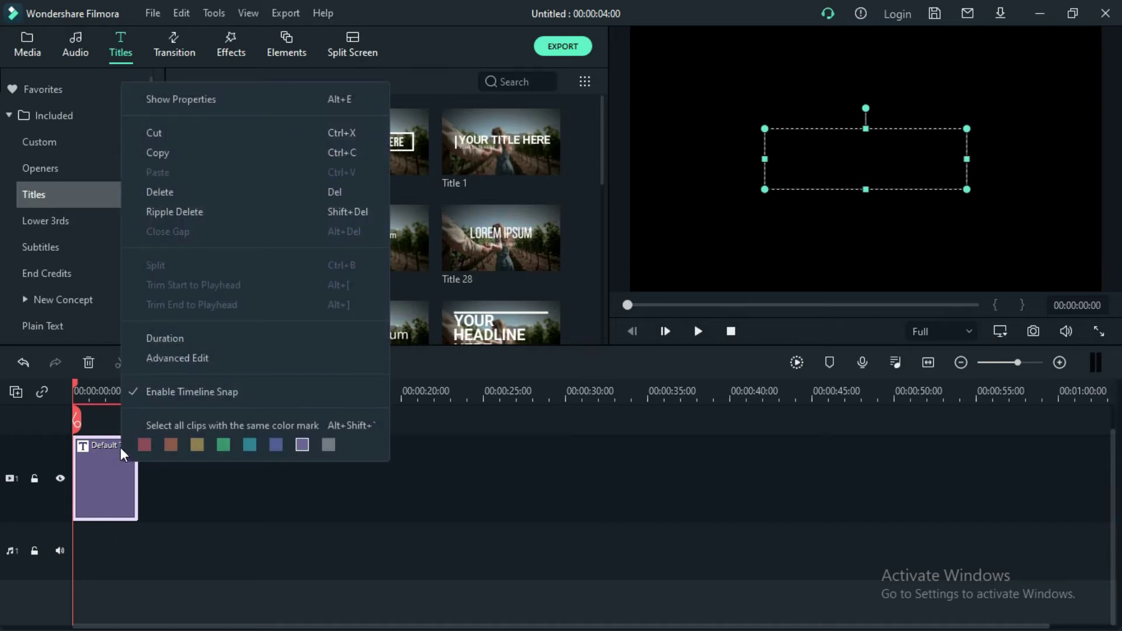
left_click(155, 159)
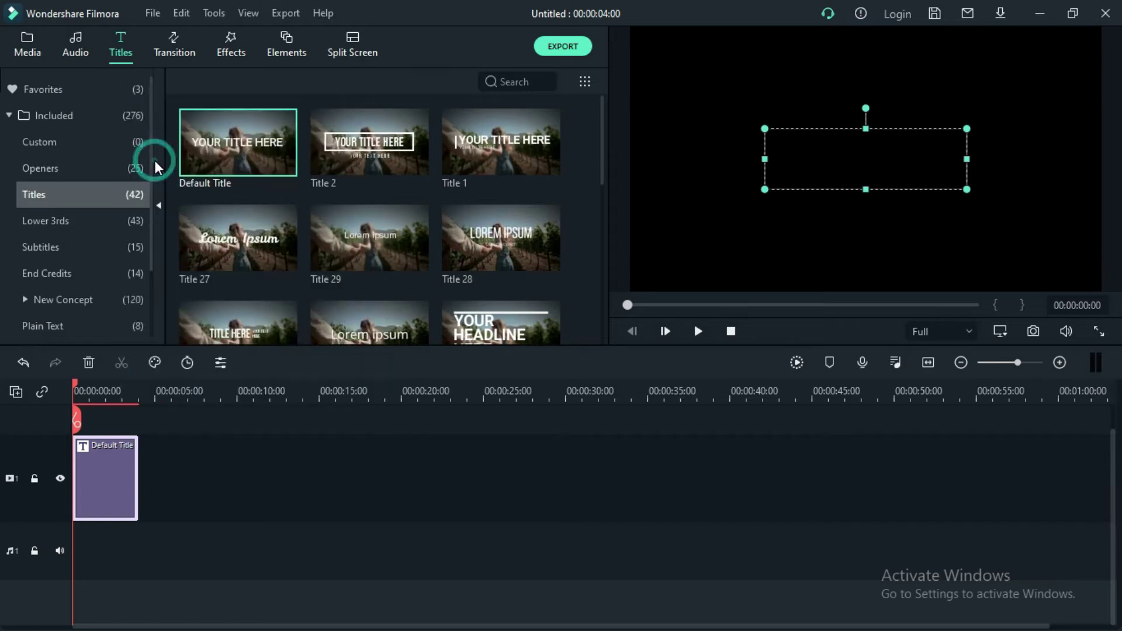
left_click(35, 478)
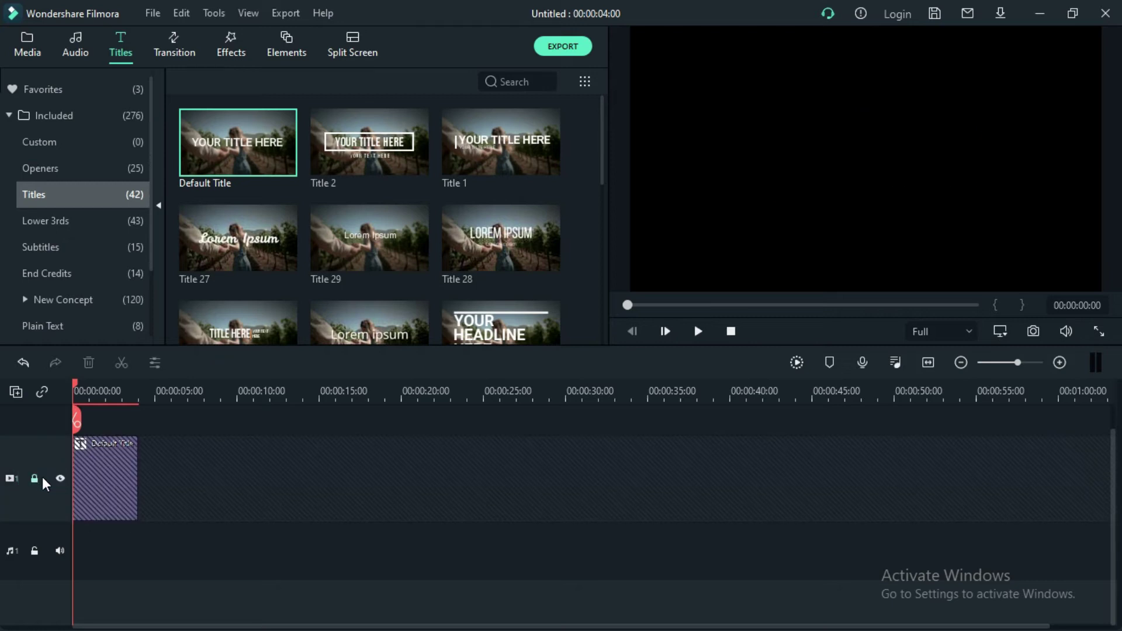
right_click(82, 462)
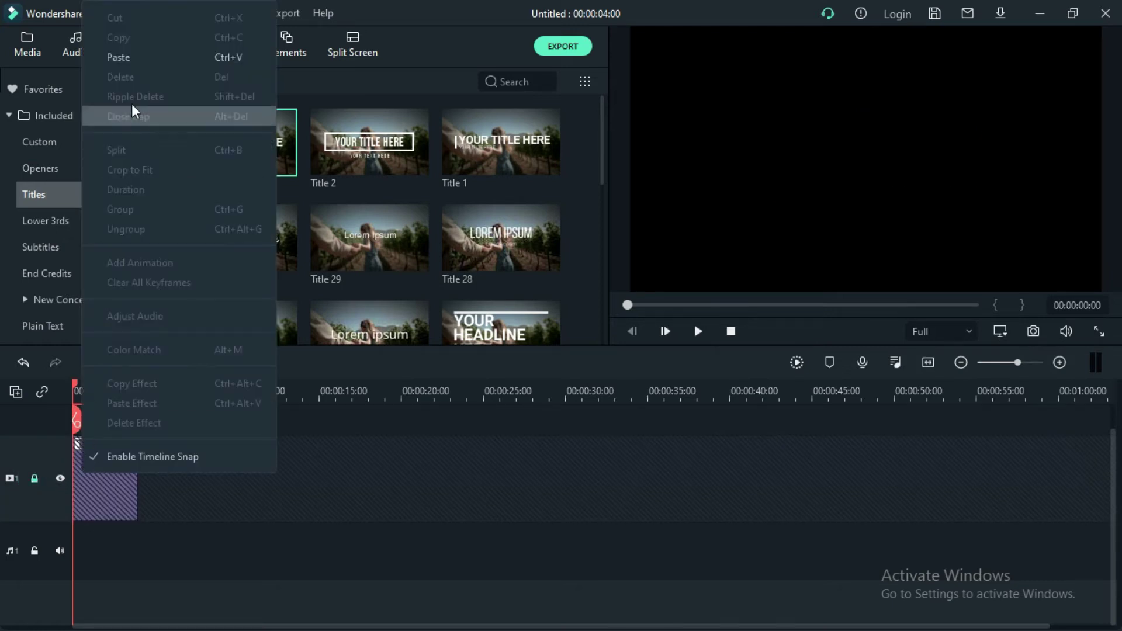
left_click(138, 63)
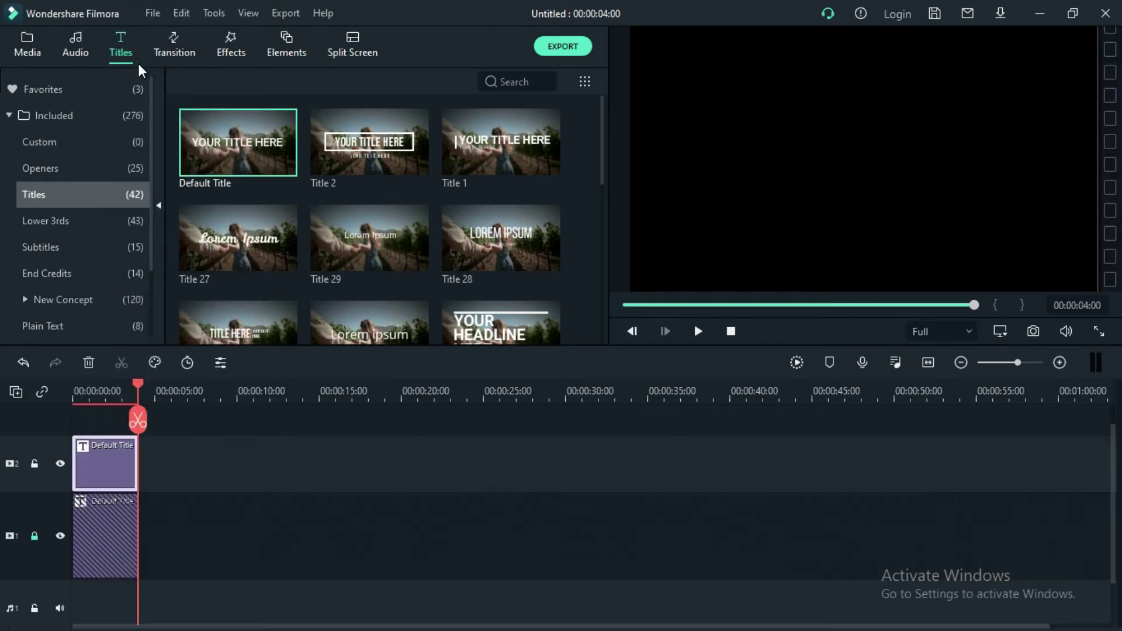
left_click(35, 536)
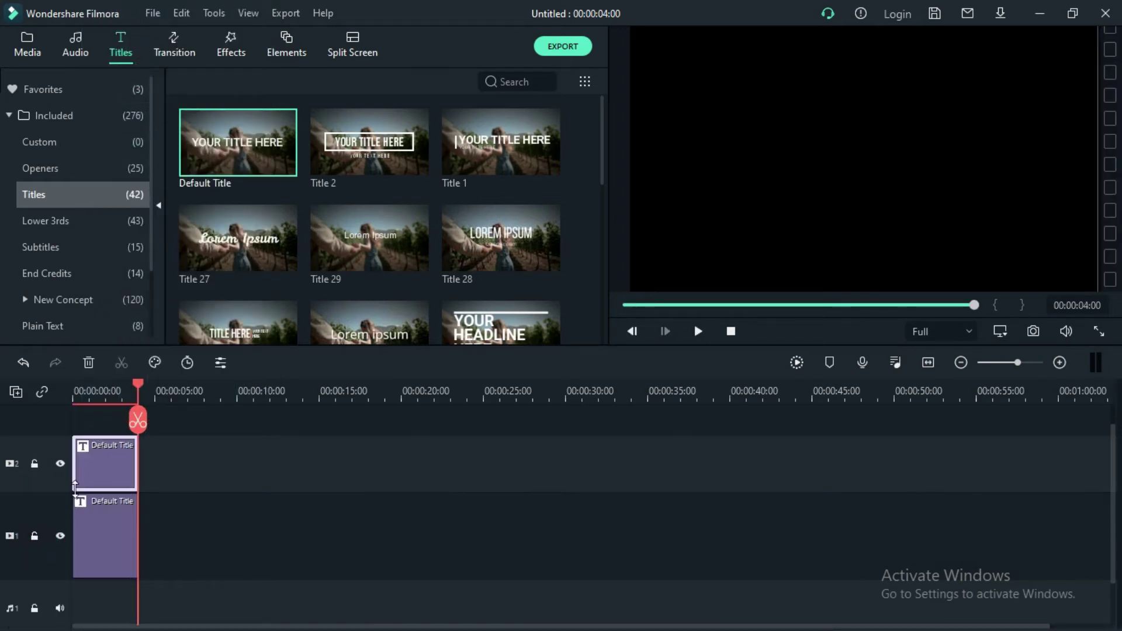
Step: Change the text fill color of the title on video track 2 to white (#ffffff) and apply it
double_click(103, 467)
left_click(496, 333)
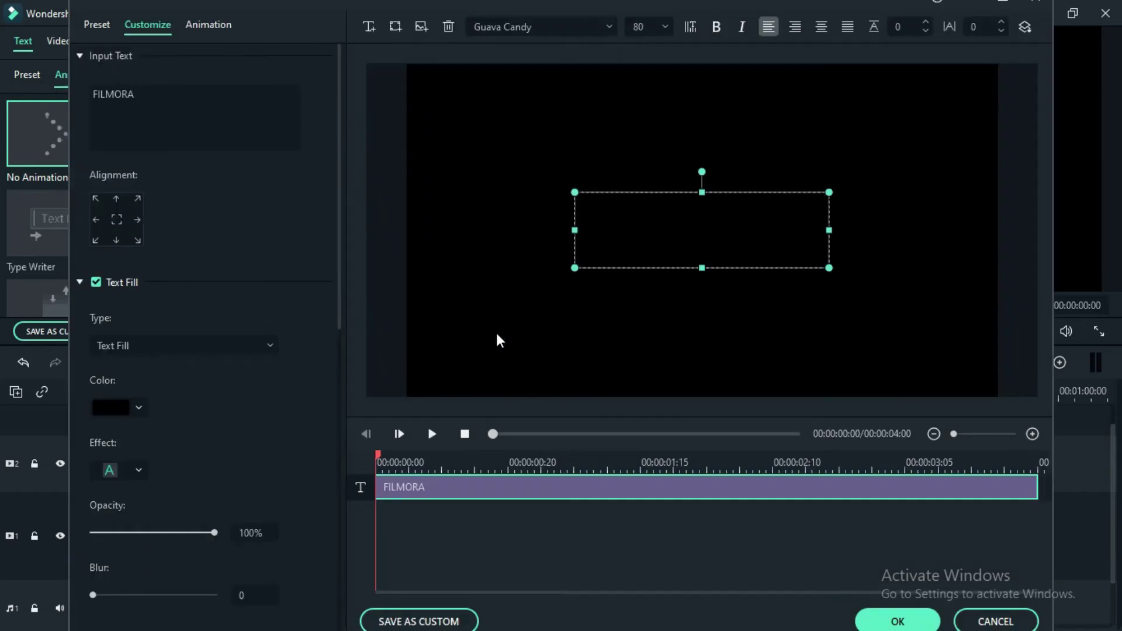
left_click(137, 409)
left_click(137, 527)
left_click(188, 441)
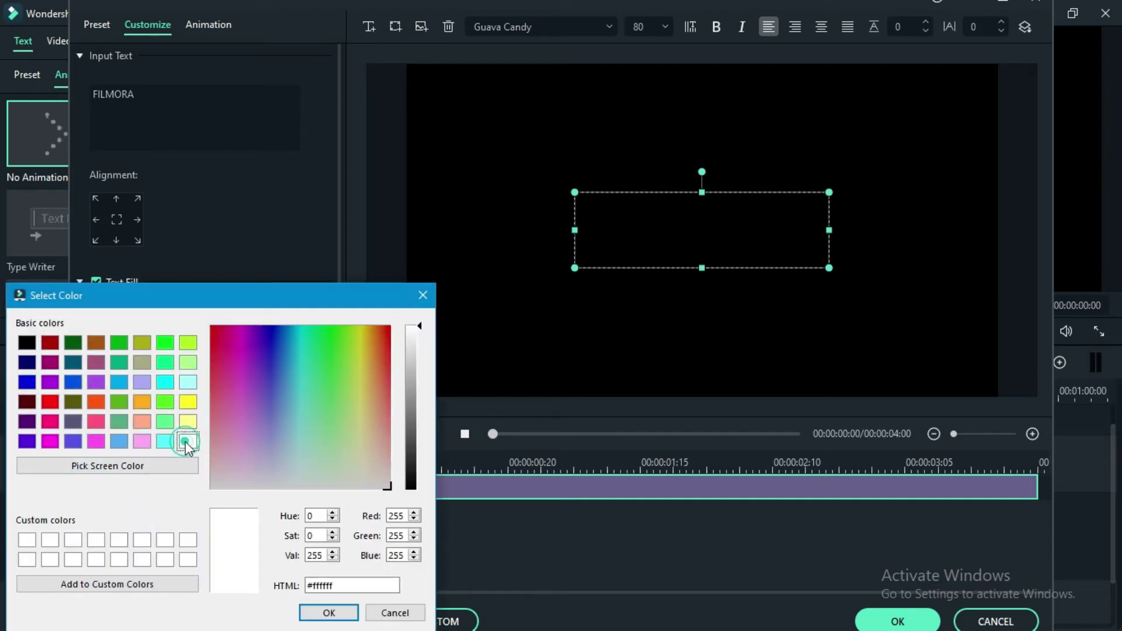
left_click(322, 611)
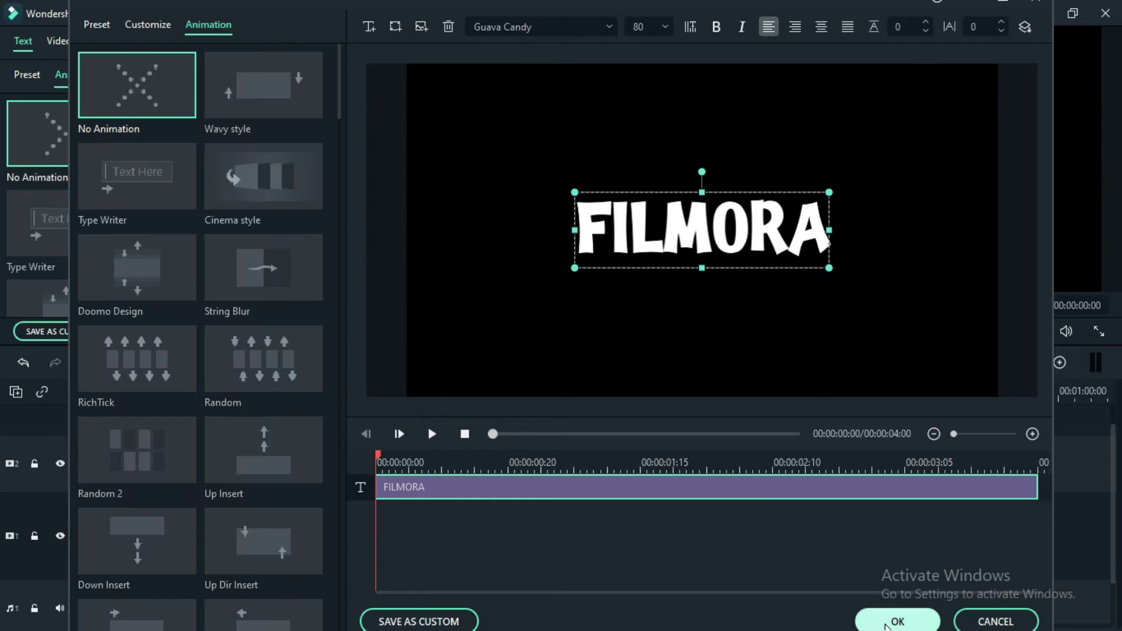
left_click(885, 624)
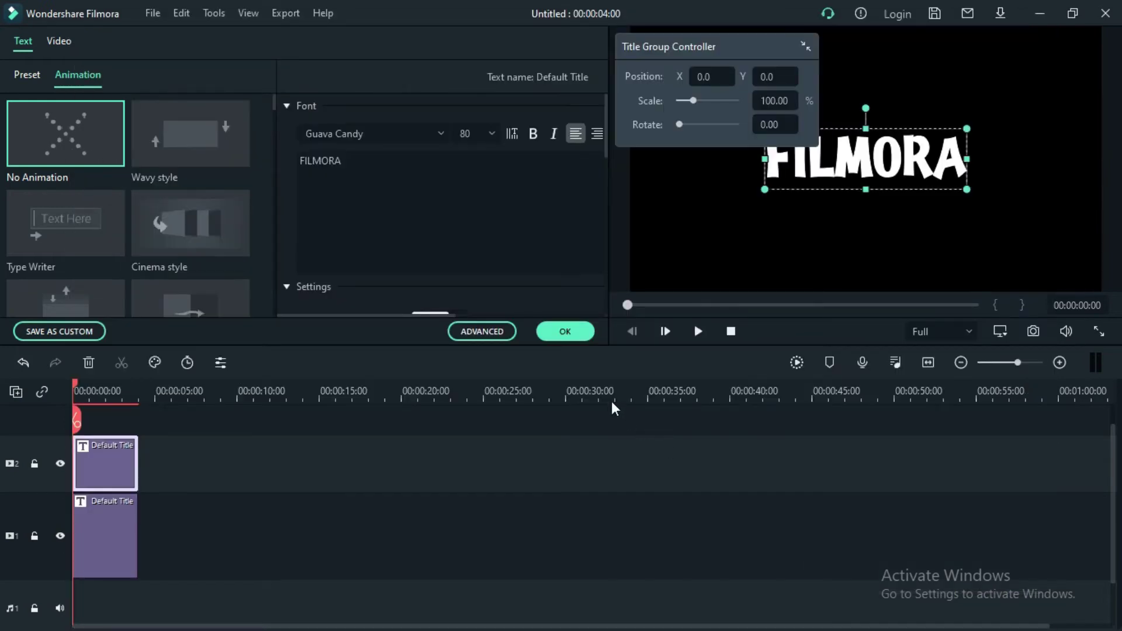
left_click(565, 332)
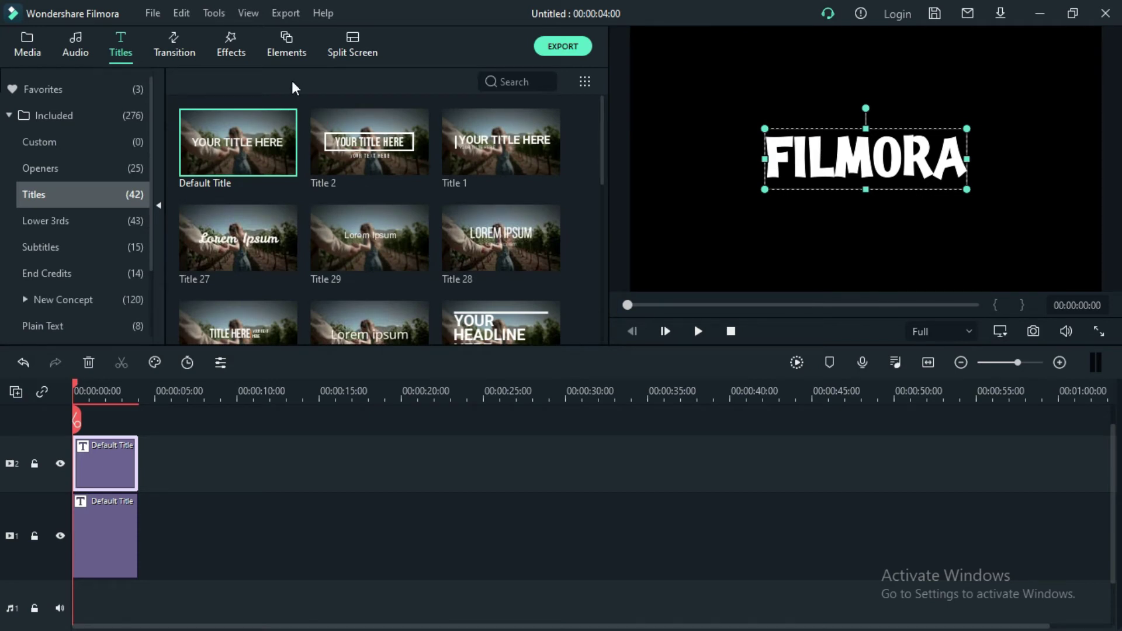
Step: Search the transitions for "de" and add the Deposit Up transition to the start of the title clip on video track 2
left_click(188, 51)
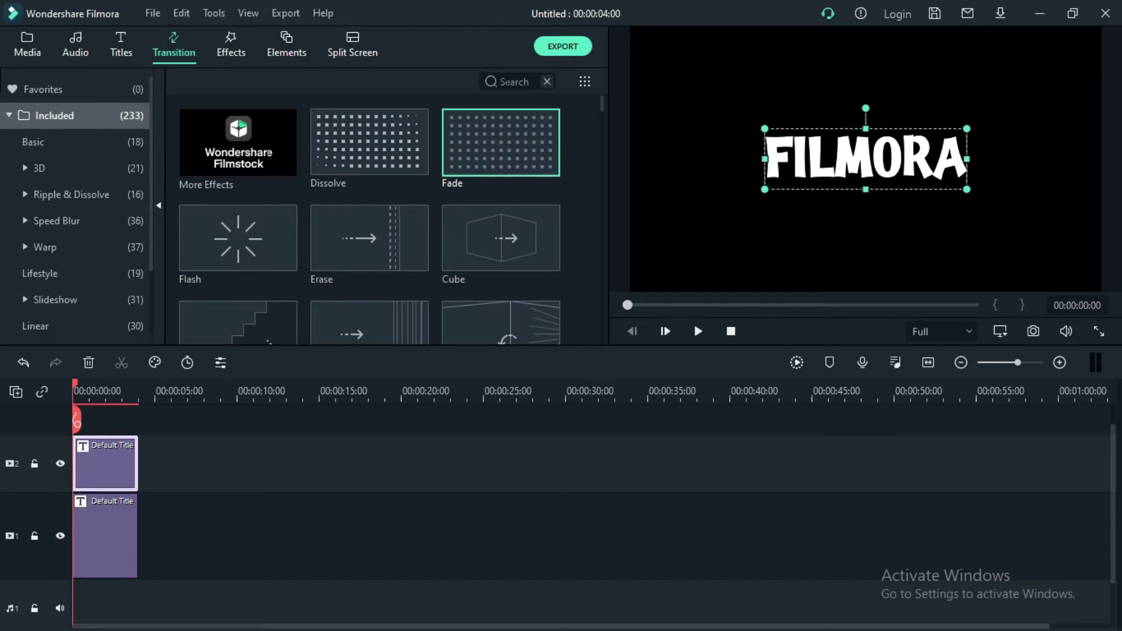
left_click(503, 81)
type("ds")
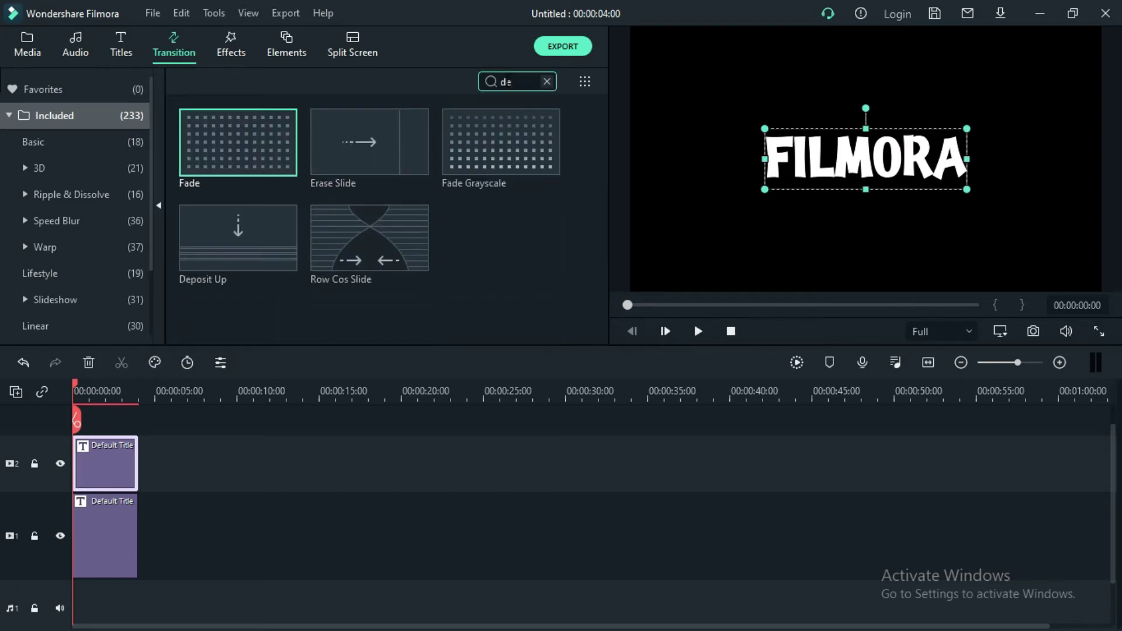
key("BackSpace")
type("e")
mouse_move(253, 215)
left_click_drag(222, 253, 87, 449)
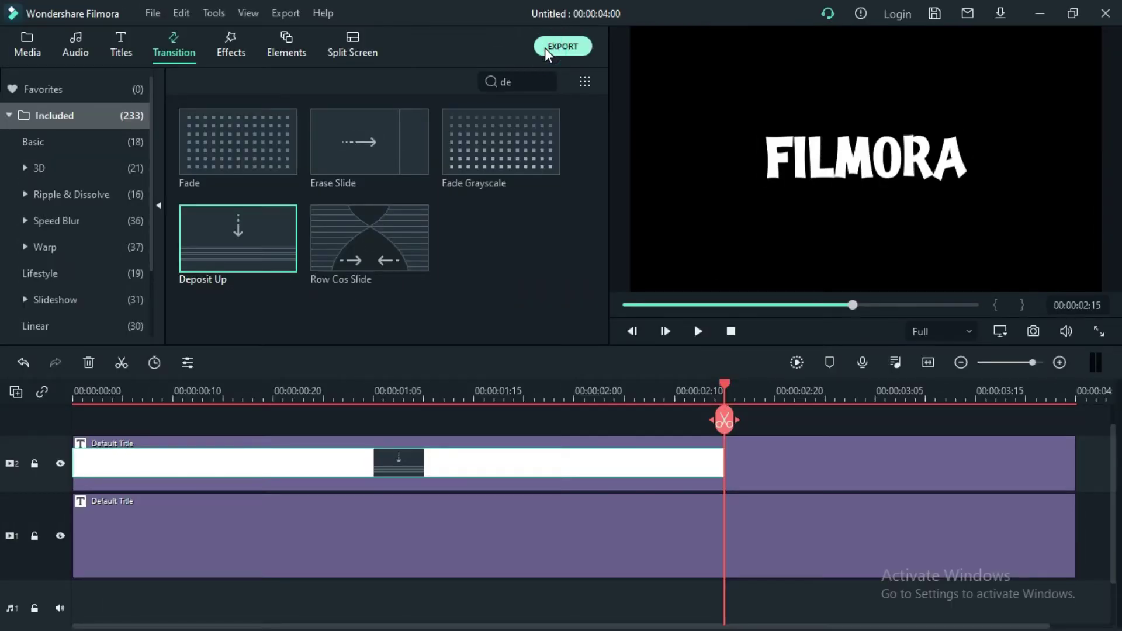
Step: Open the export settings and name the MP4 file Filmora Glitch
left_click(544, 48)
left_click_drag(568, 142, 519, 143)
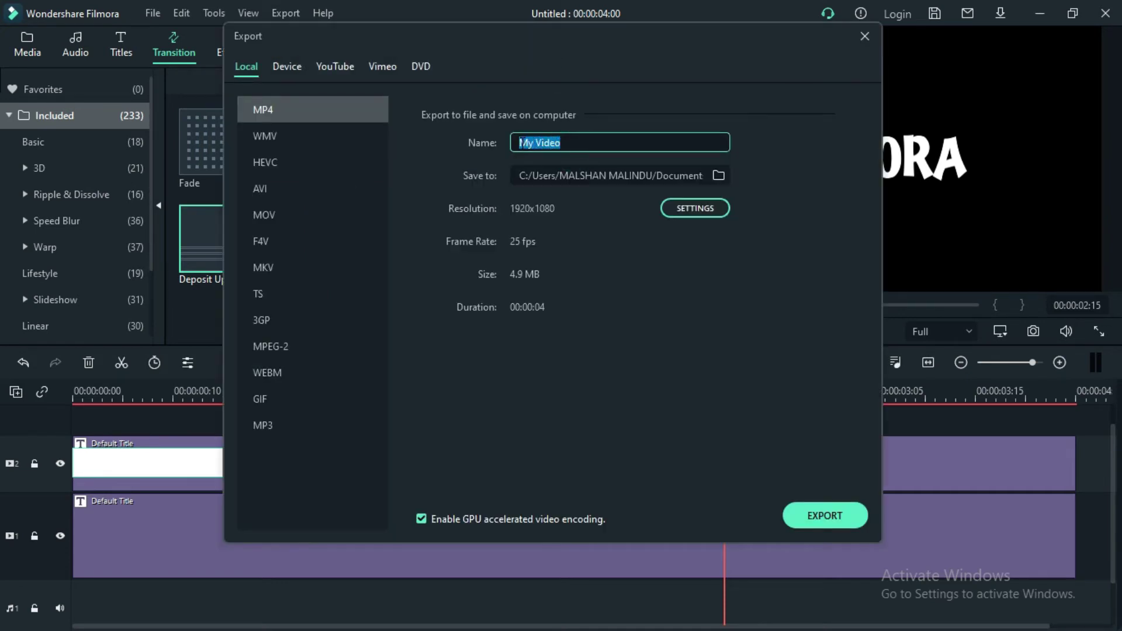
type("Filmora Glitch")
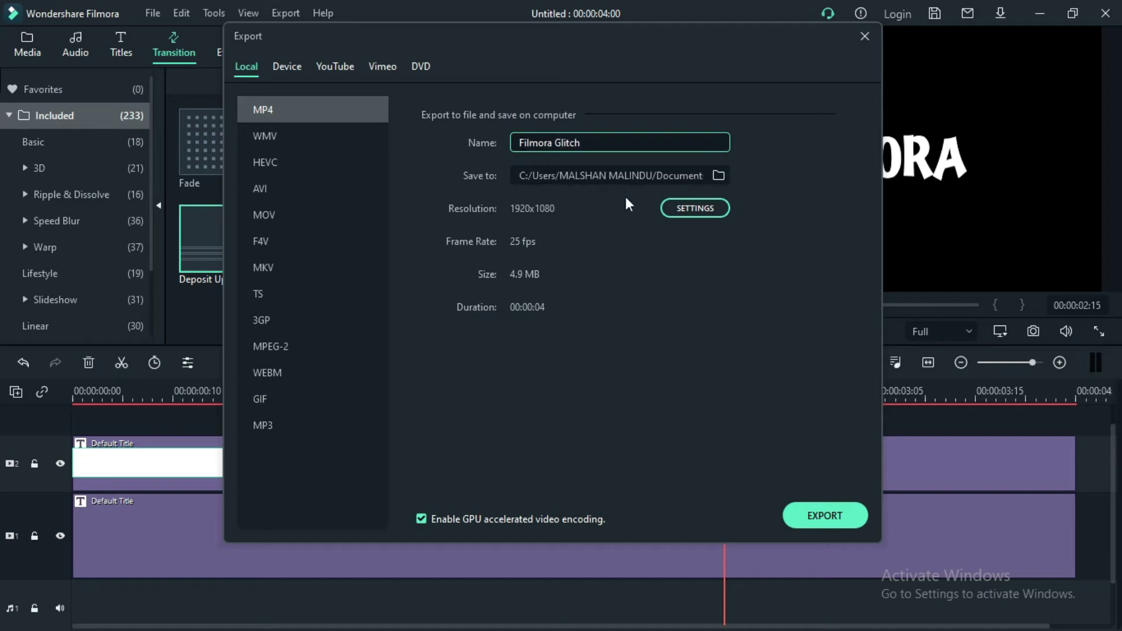
Step: Set the export frame rate to 30 fps and export the video
left_click(705, 215)
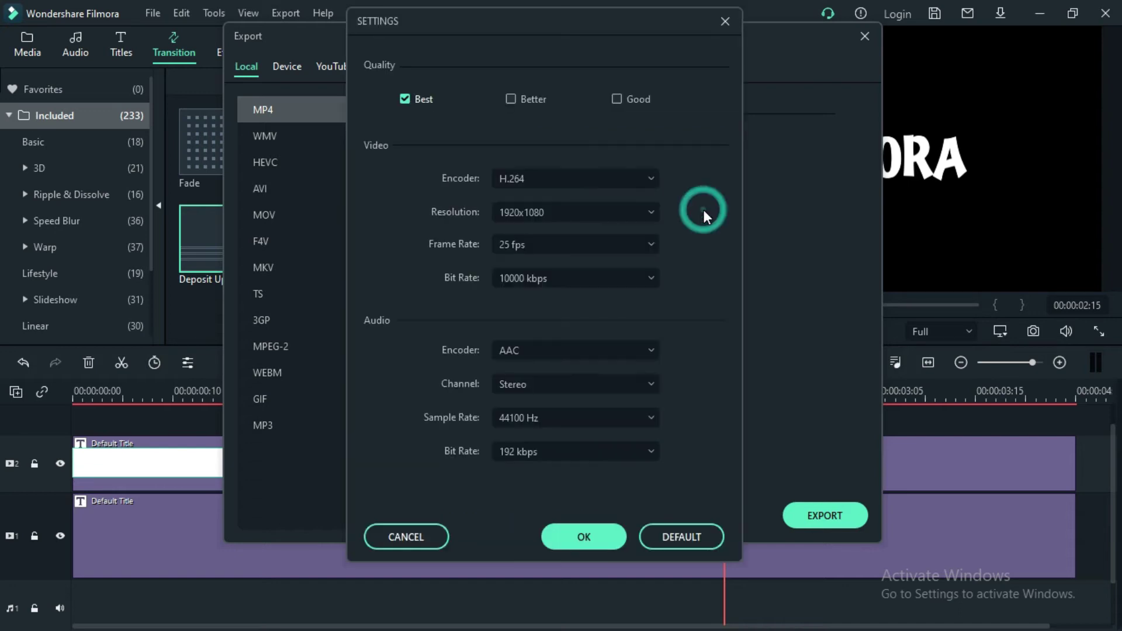
left_click(623, 243)
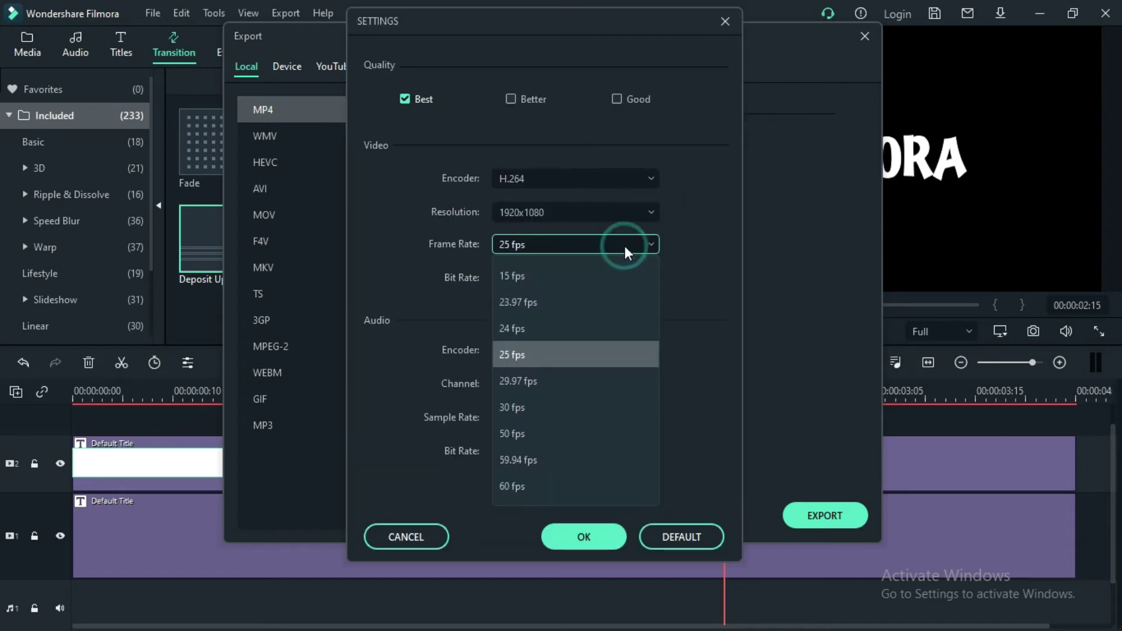
left_click(570, 405)
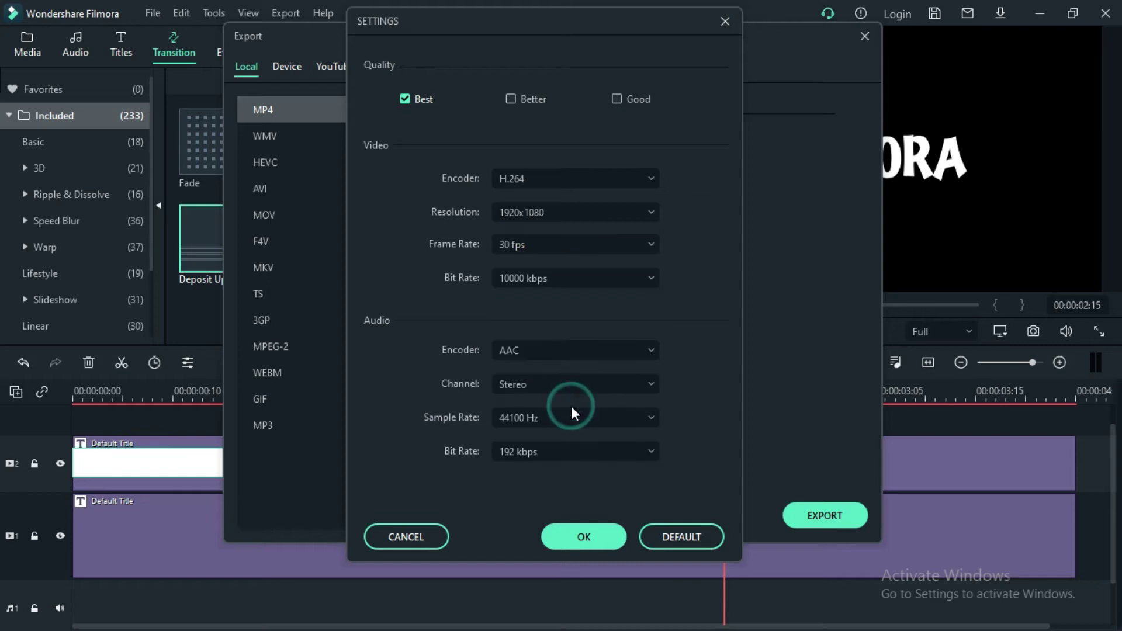
left_click(570, 535)
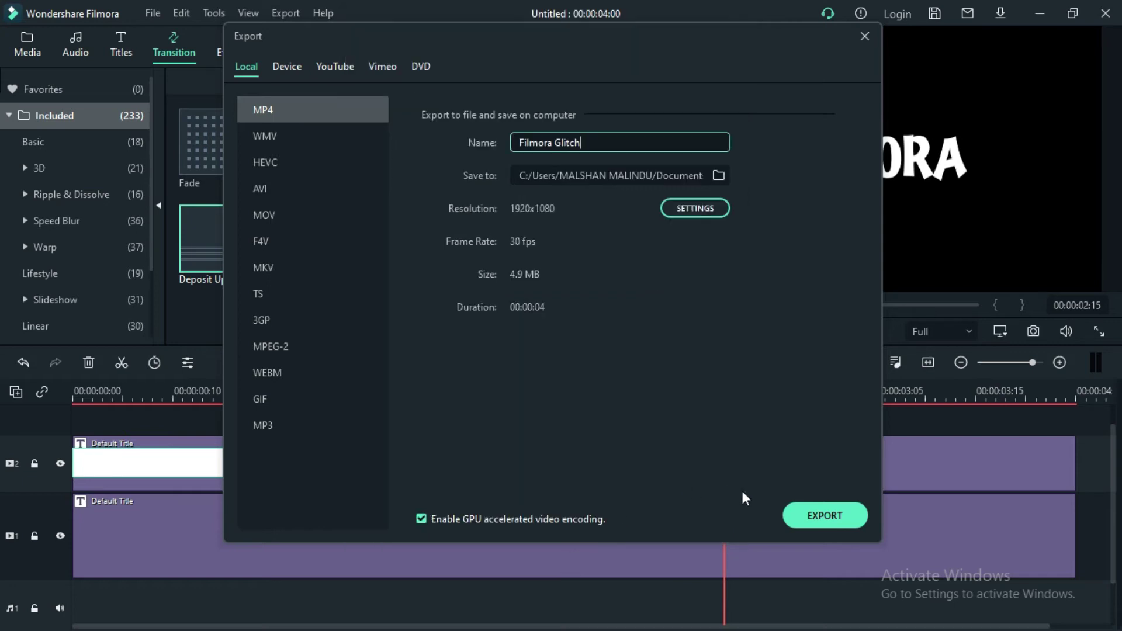
left_click(804, 509)
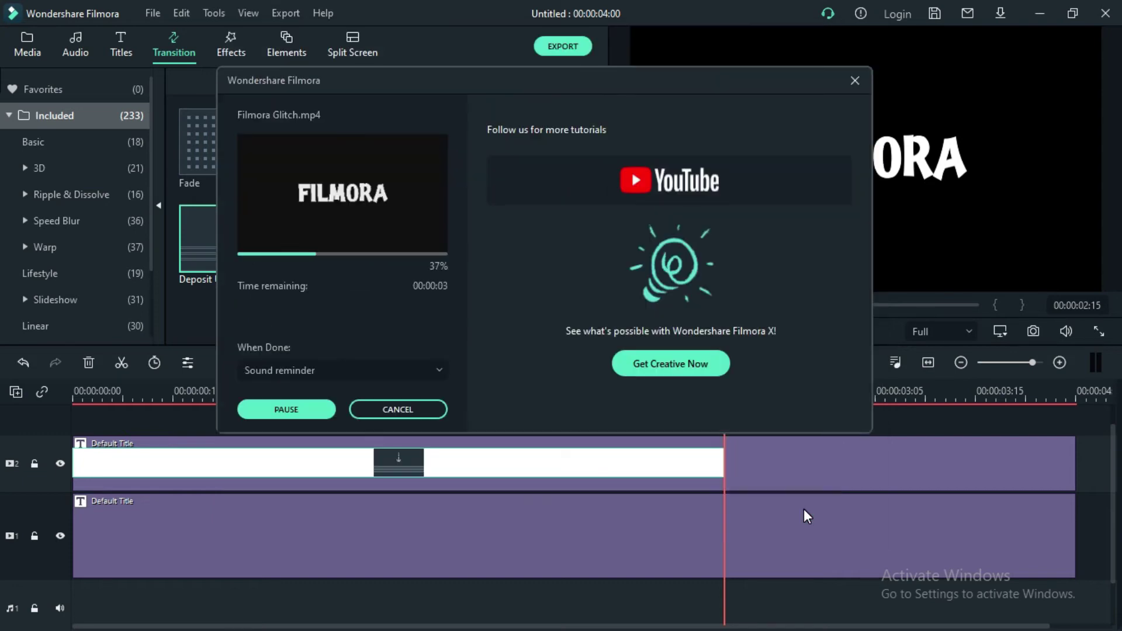
left_click(286, 409)
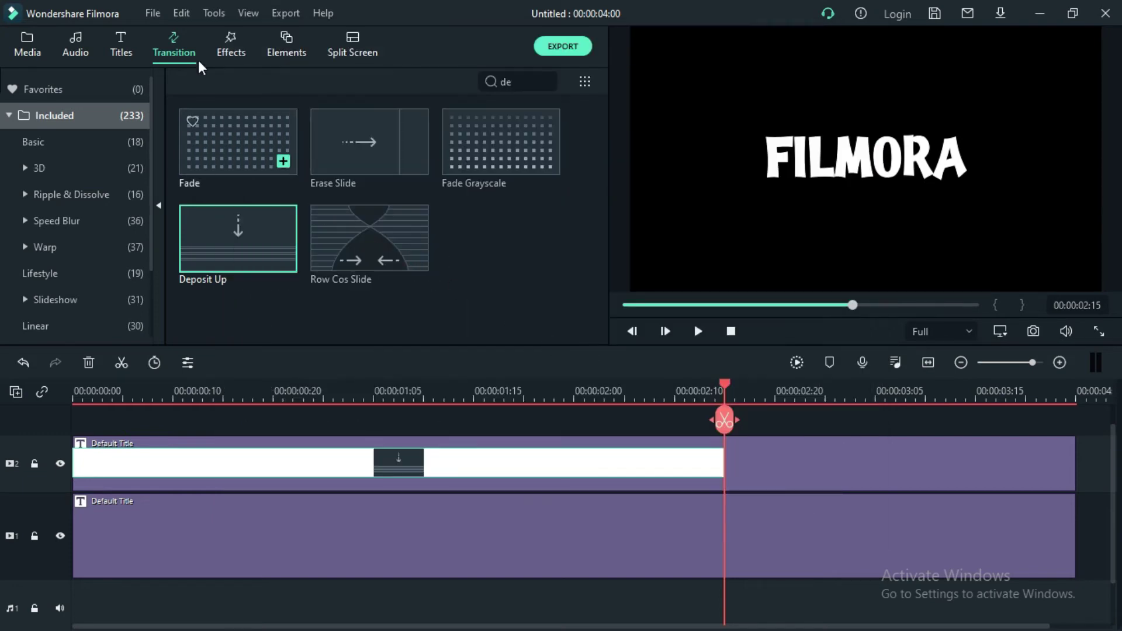
Step: Start a new 16:9 (Widescreen) project without saving the current one
left_click(153, 14)
mouse_move(162, 37)
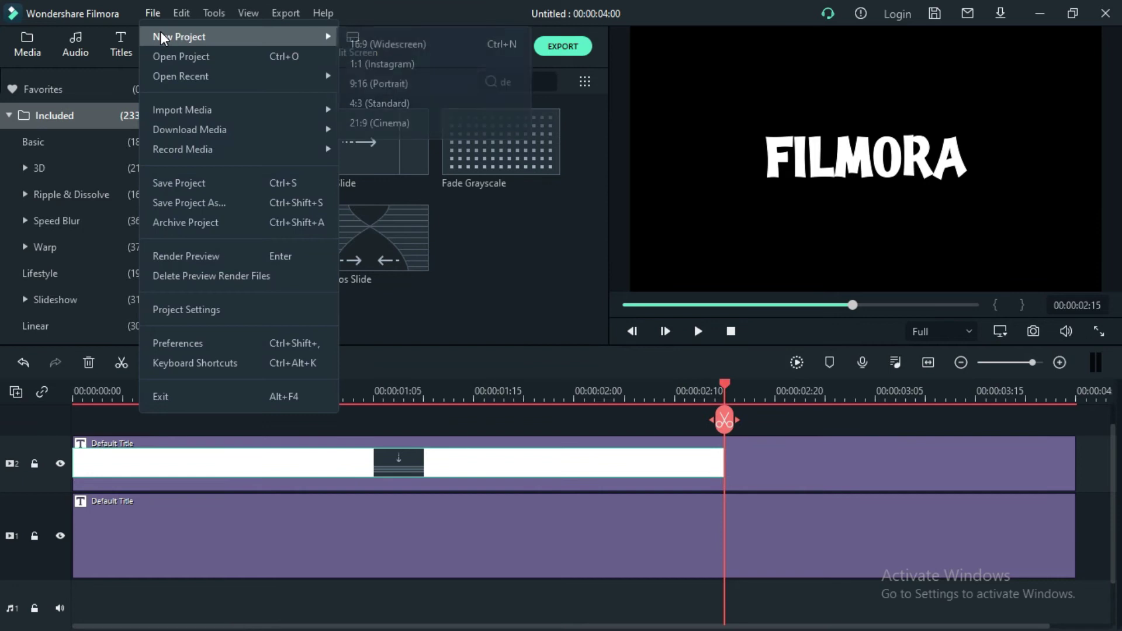
left_click(362, 44)
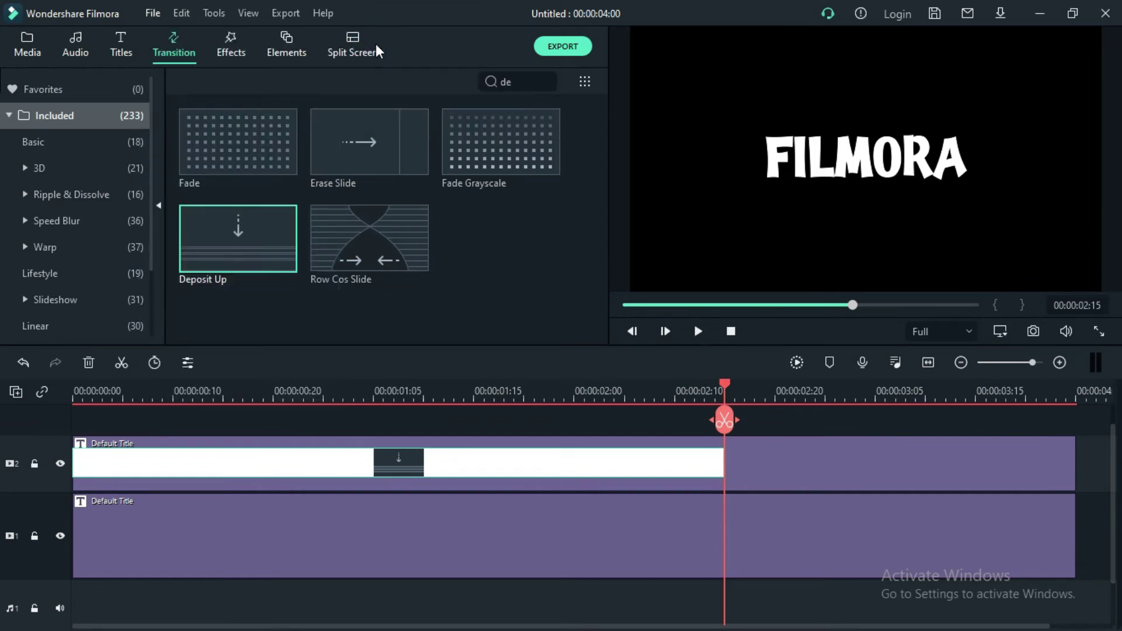
left_click(672, 331)
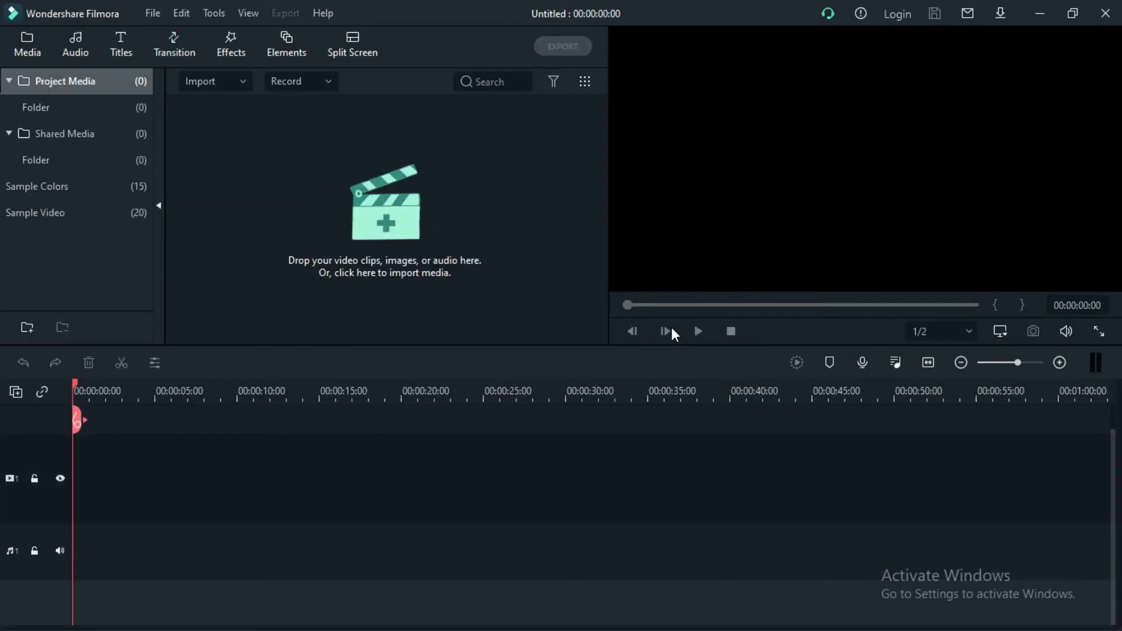
Step: Import Filmora Glitch.mp4 from the Output folder into the project media
left_click(404, 237)
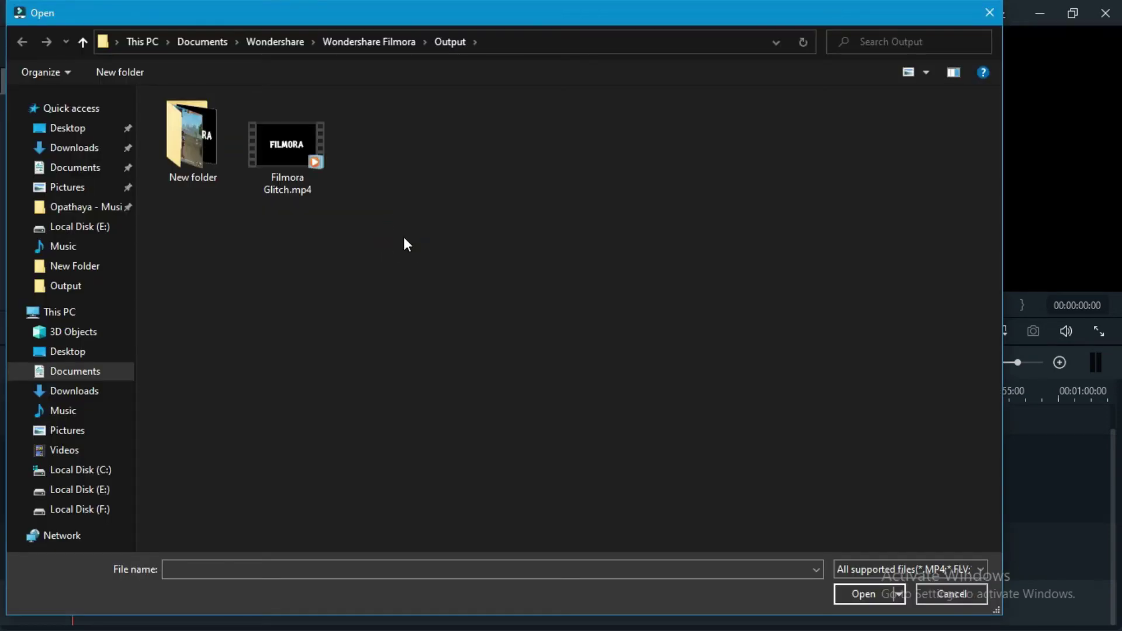
left_click(276, 150)
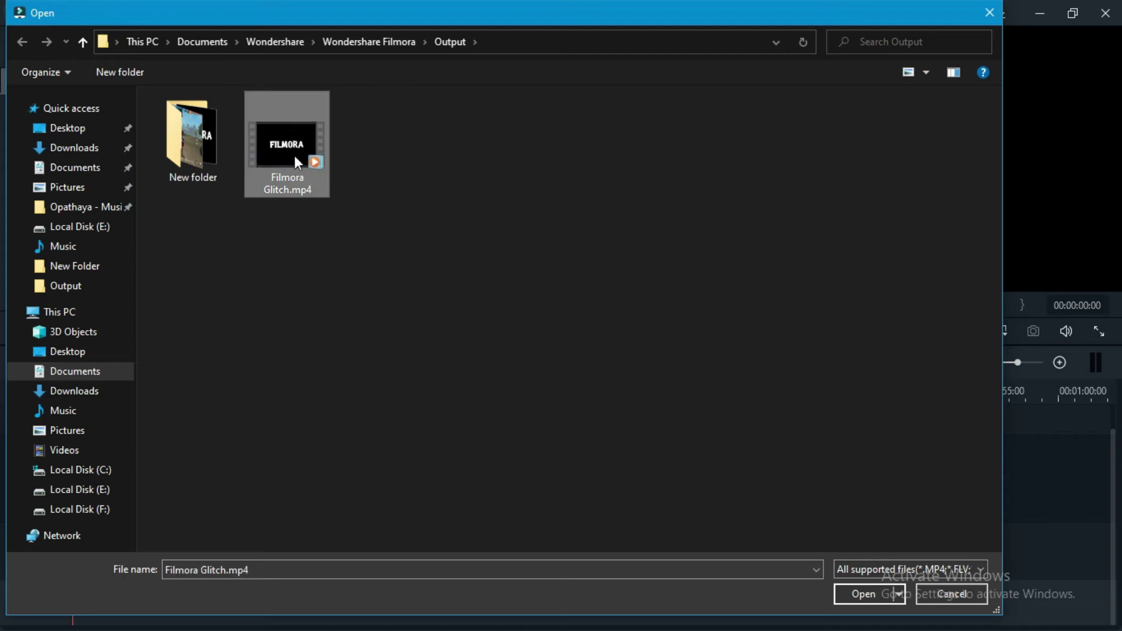
left_click(861, 594)
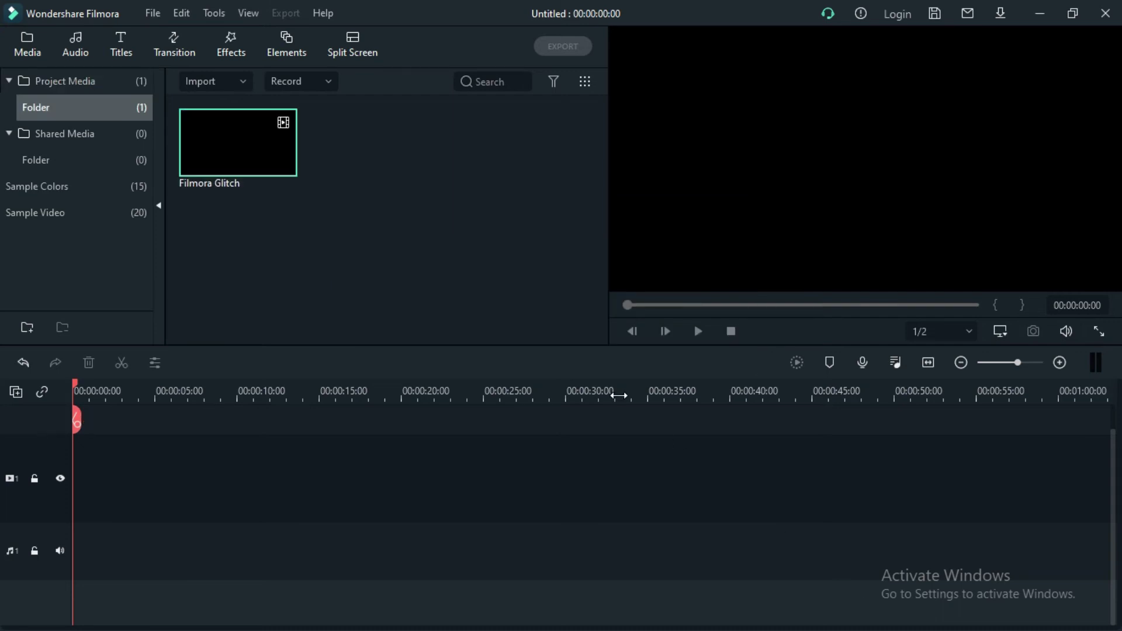
Step: Place the Filmora Glitch clip at the start of video track 1, keeping the 1920 x 1080 25fps project settings, and fit it to the timeline
left_click_drag(267, 160, 85, 487)
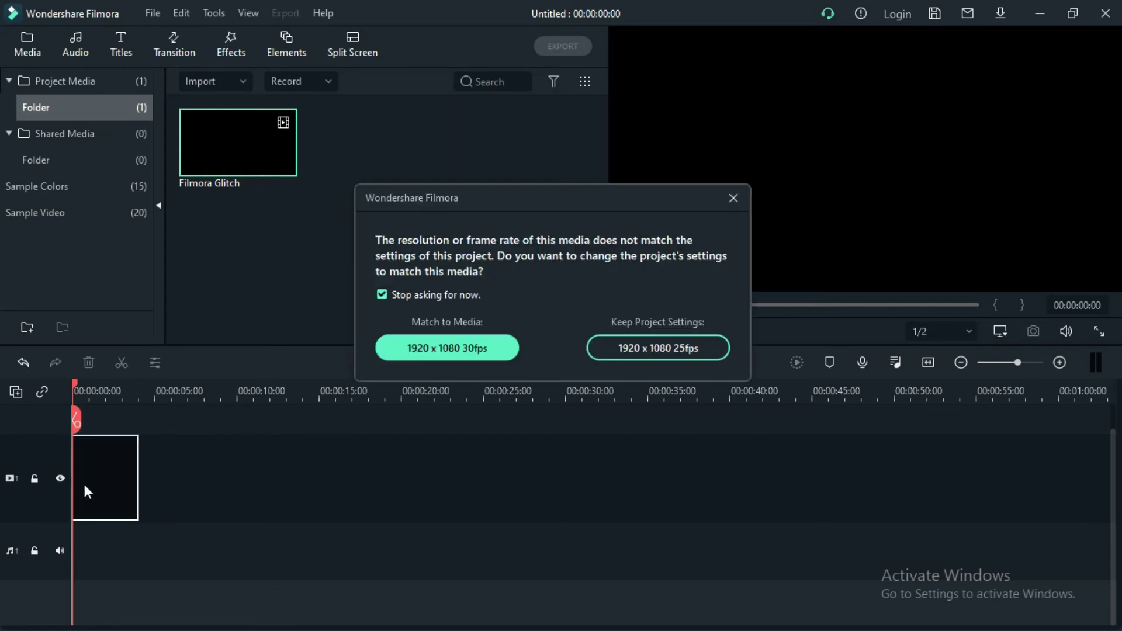
left_click(637, 349)
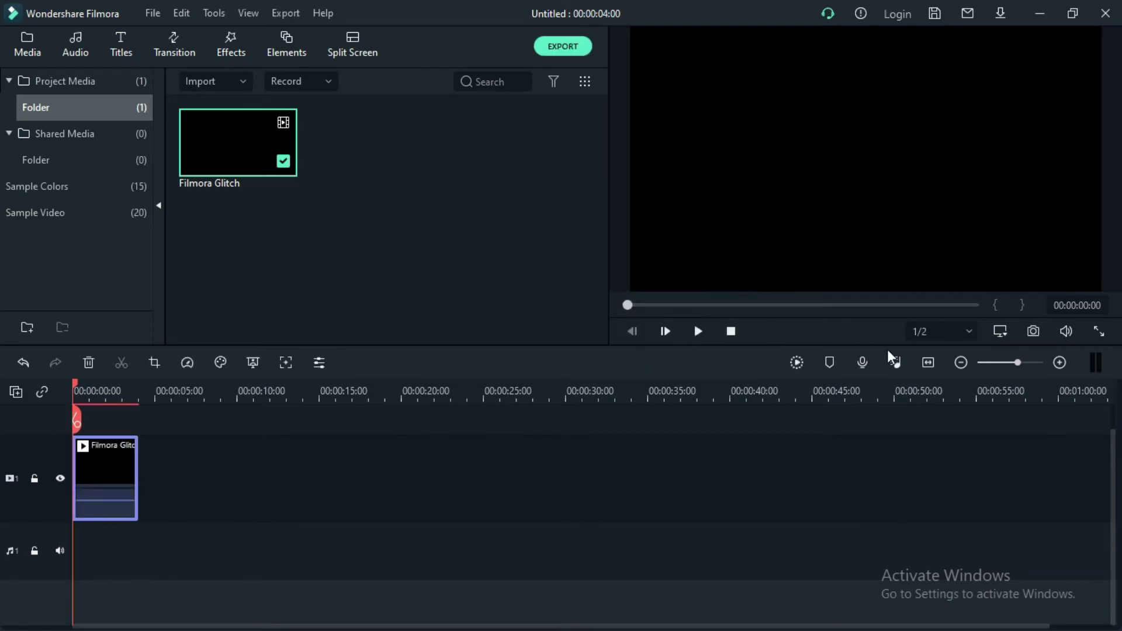
left_click(929, 365)
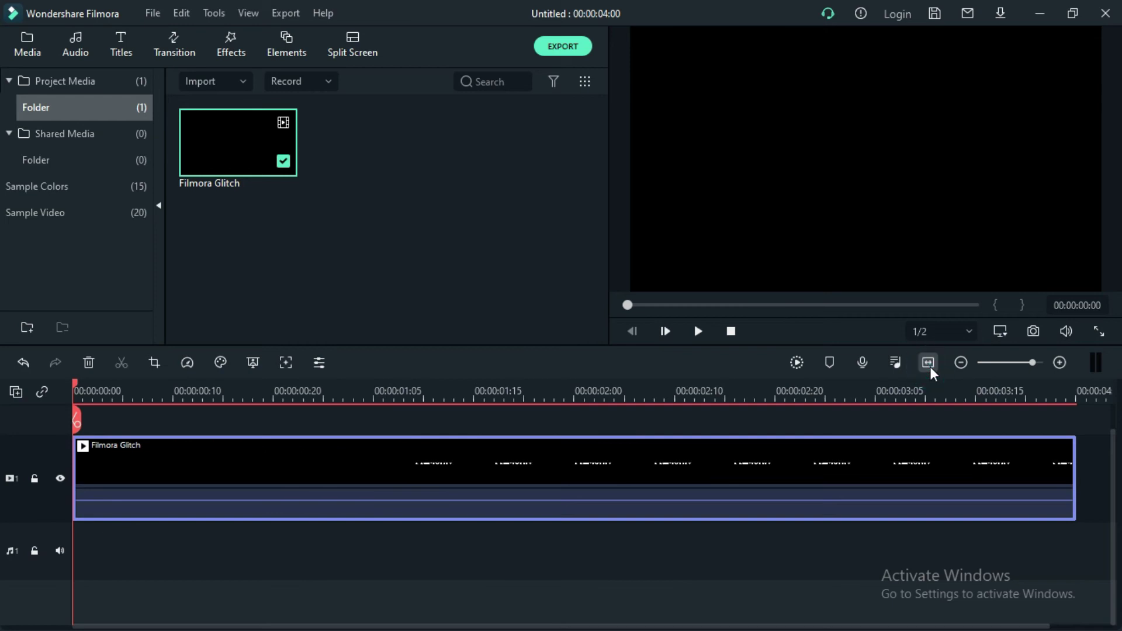
Step: Split the Filmora Glitch clip on video track 1 at 00:00:02:00
left_click(488, 390)
left_click_drag(483, 389, 598, 390)
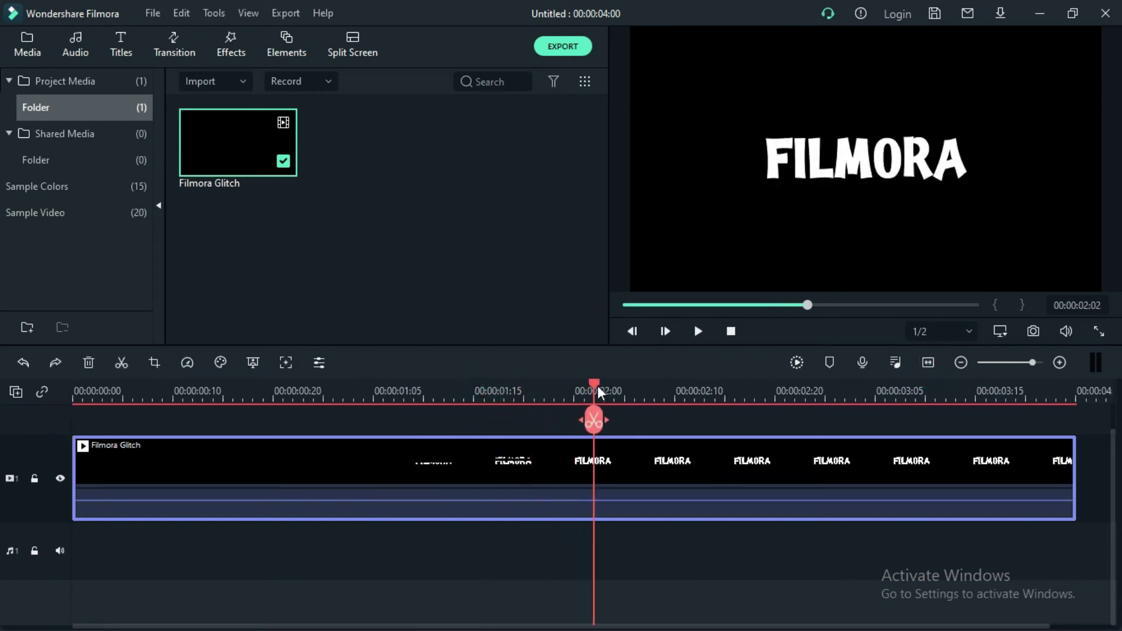
key("Left")
key("Left")
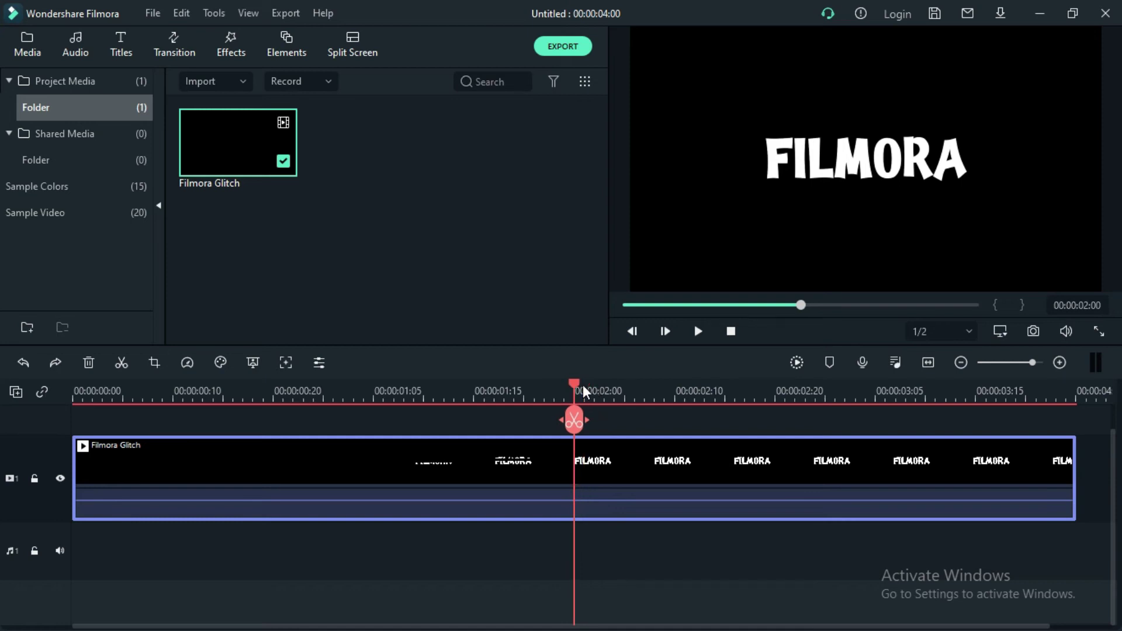
left_click(578, 422)
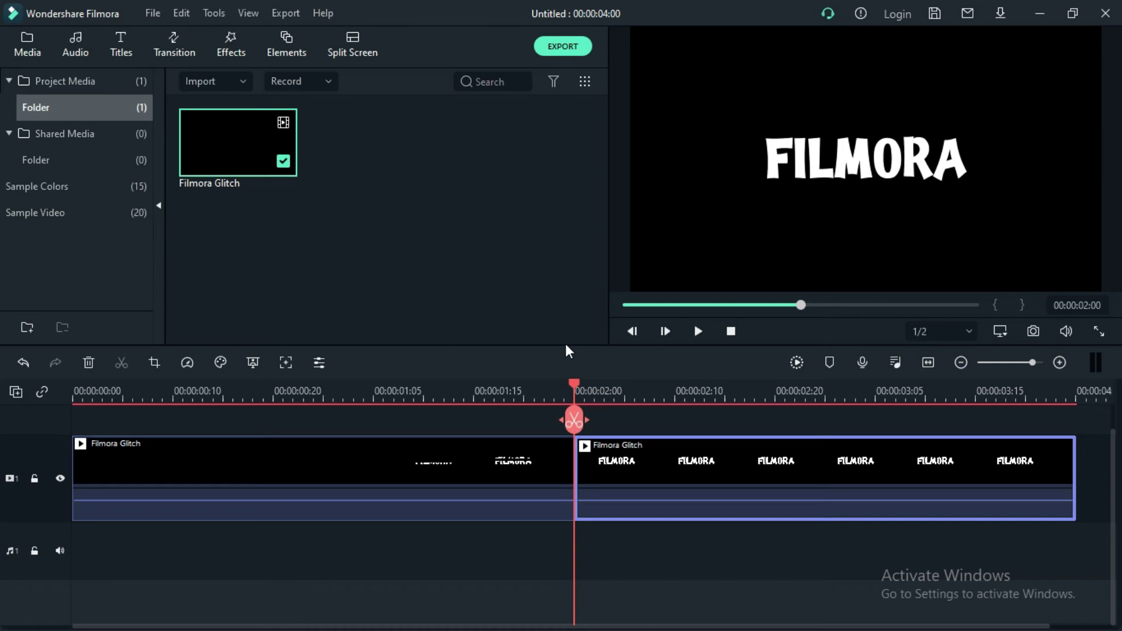
Step: Split the remaining part of the Filmora Glitch clip at 00:00:02:15 and again at 00:00:02:24
left_click_drag(575, 384, 728, 386)
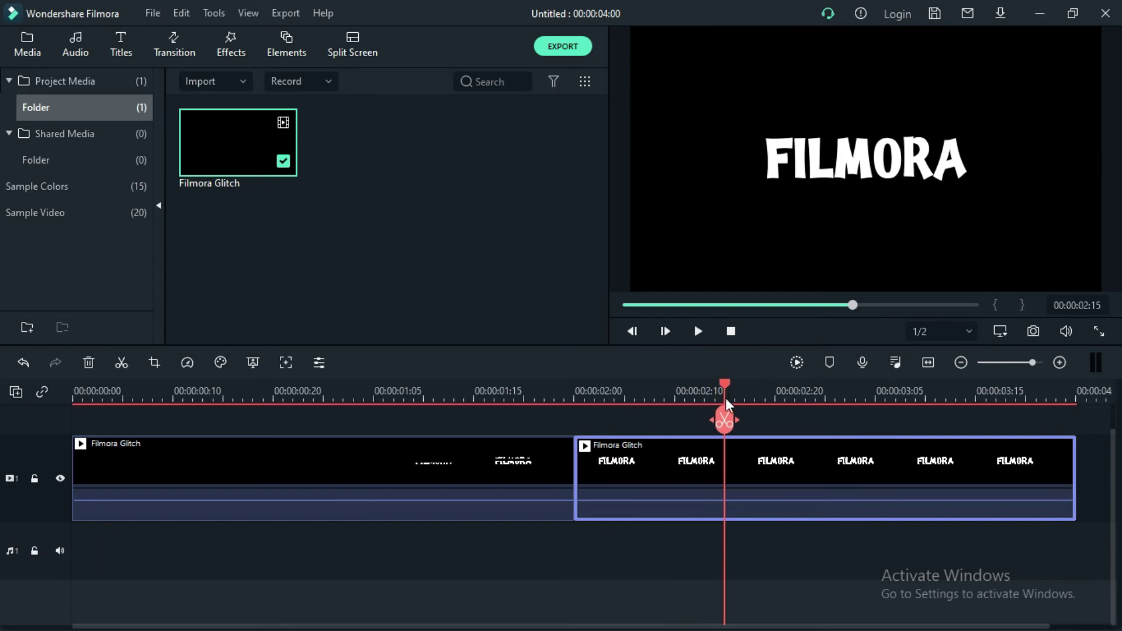
left_click(723, 420)
left_click_drag(731, 386, 828, 386)
left_click_drag(827, 387, 816, 387)
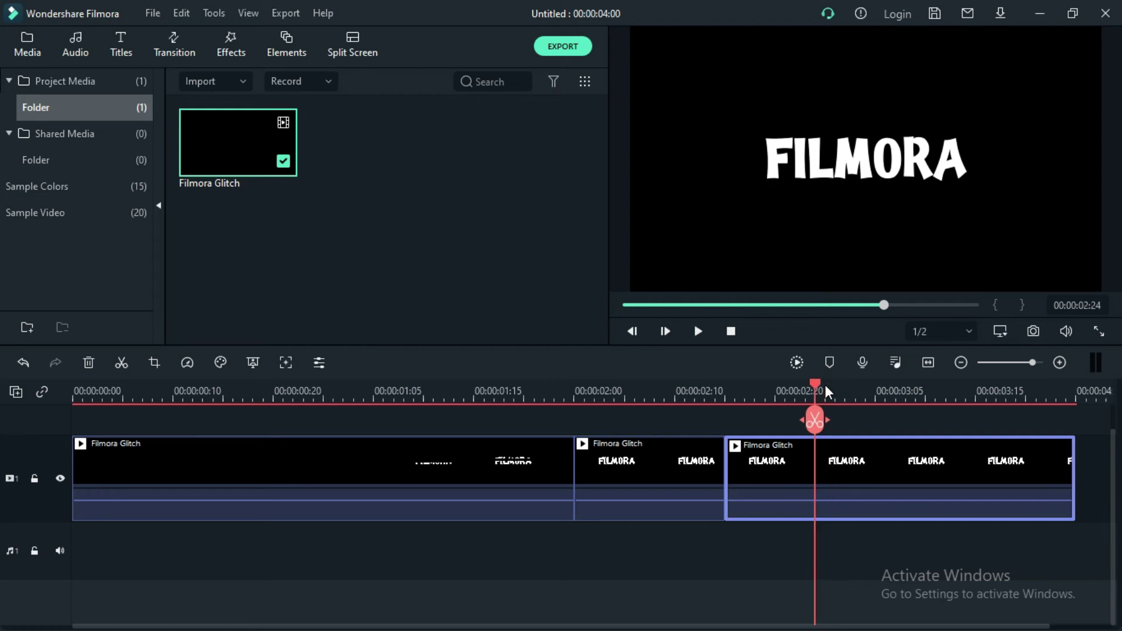
left_click(815, 419)
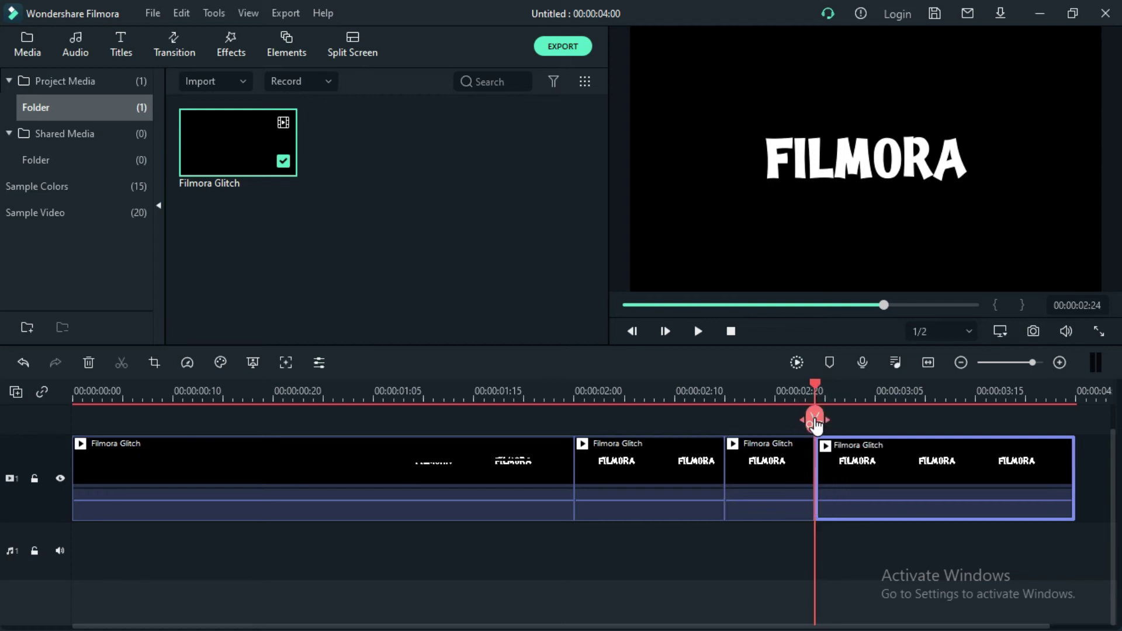
Step: Search the effects for "sid" and apply Sideways 1 to the first, second and third clip segments
left_click(230, 47)
left_click(229, 44)
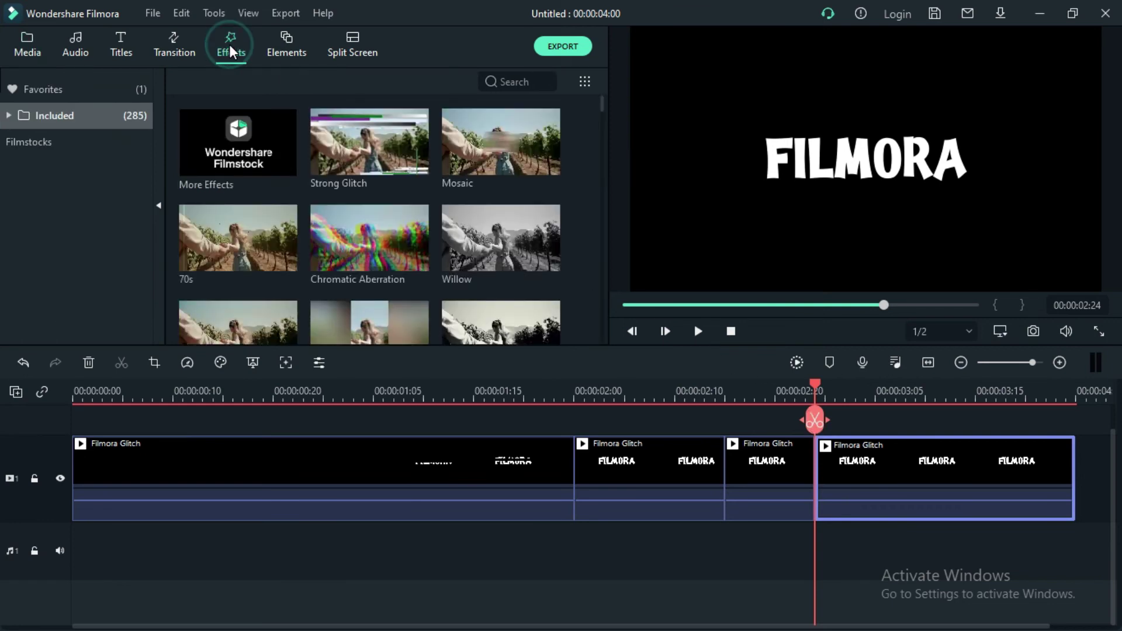
left_click(516, 88)
left_click(515, 87)
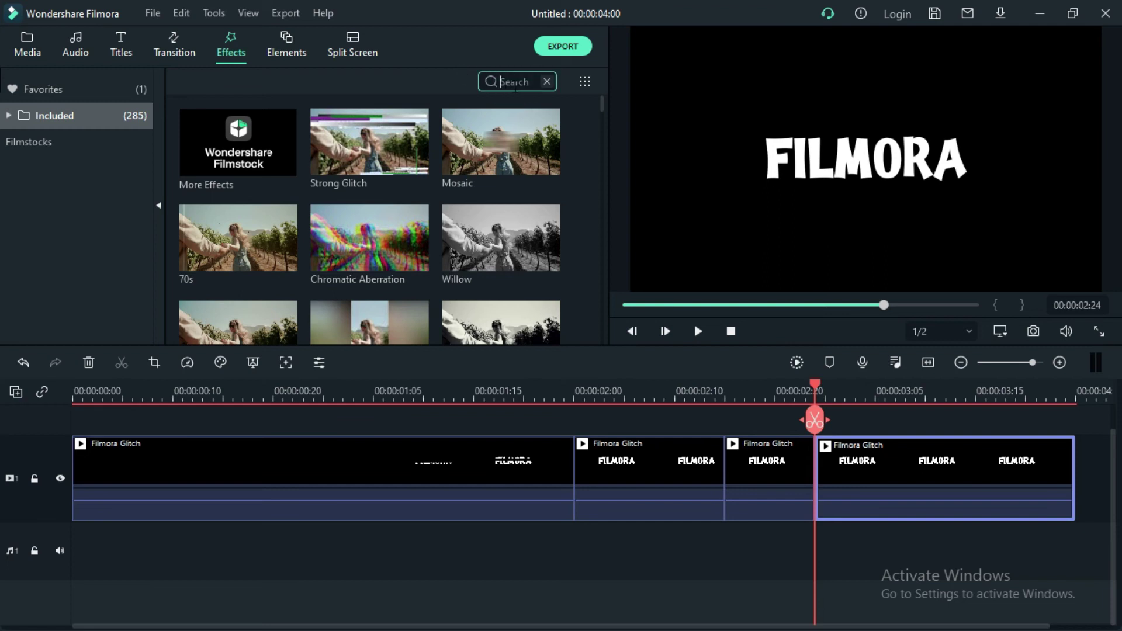
type("sid")
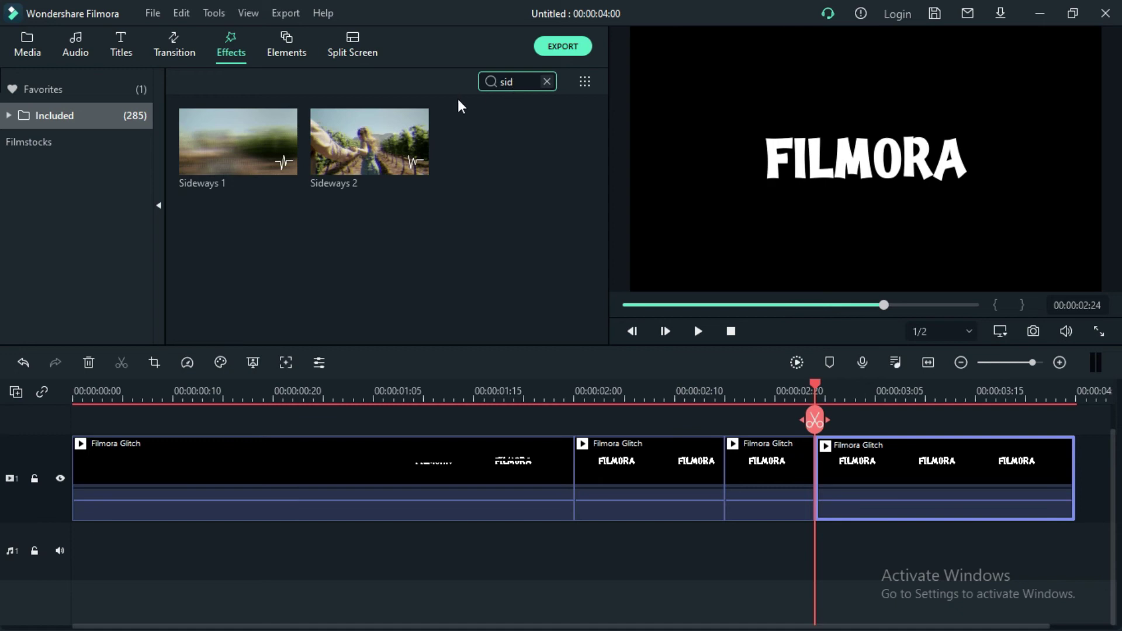
left_click_drag(240, 140, 216, 462)
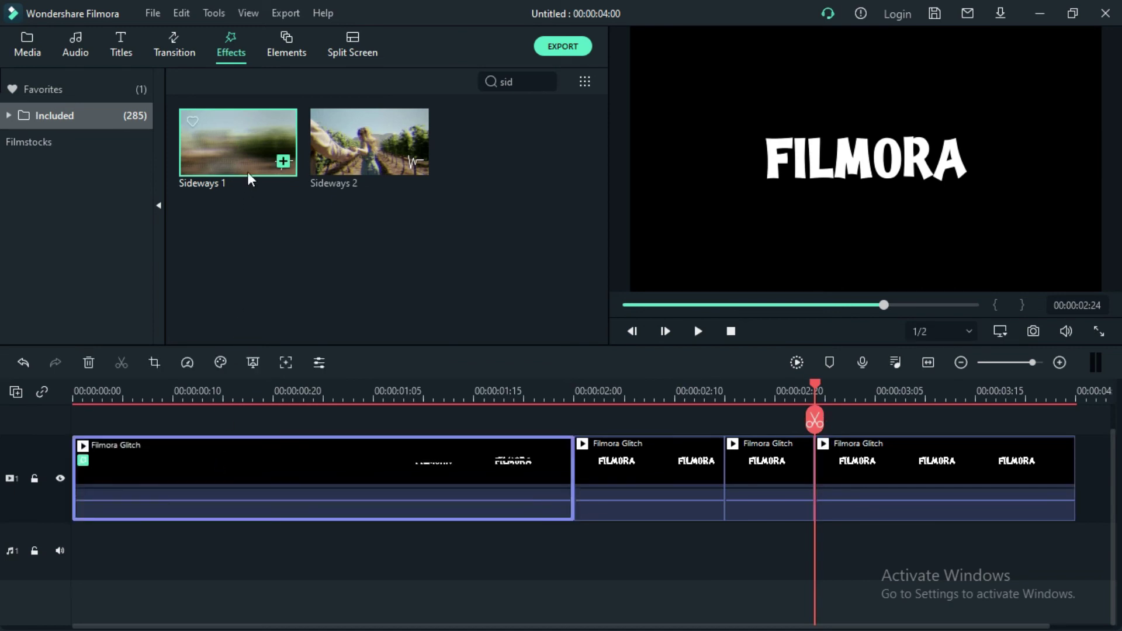
left_click_drag(247, 150, 624, 471)
left_click_drag(226, 120, 745, 466)
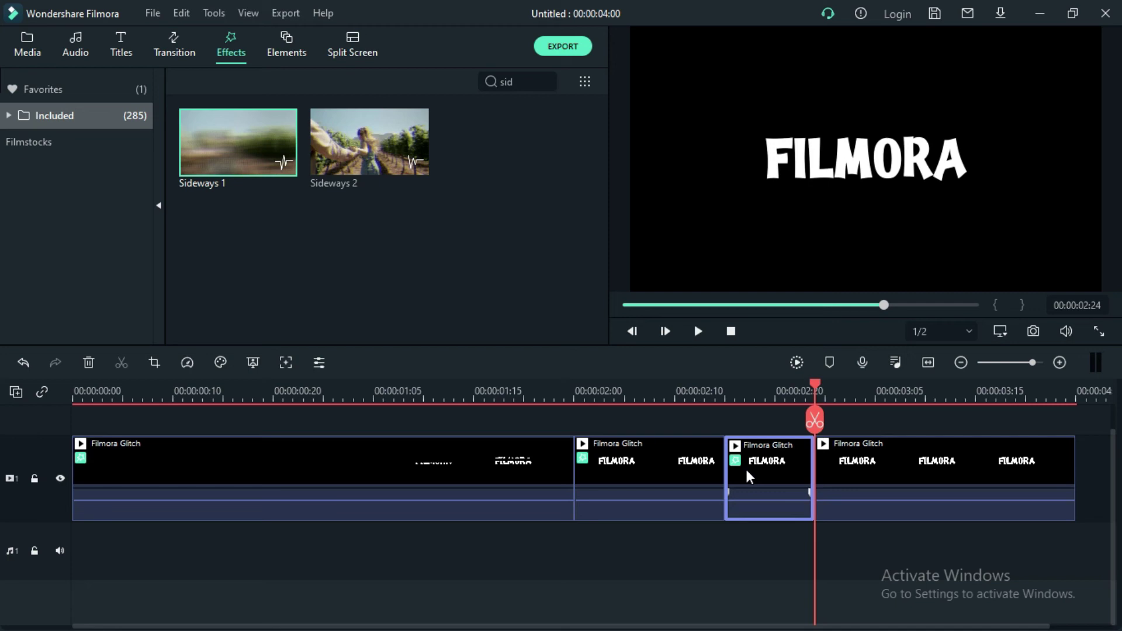
Step: Search the effects for "chr" and apply Chromatic Aberration to the second and third clip segments
left_click(528, 82)
key("BackSpace")
key("BackSpace")
key("BackSpace")
type("chr")
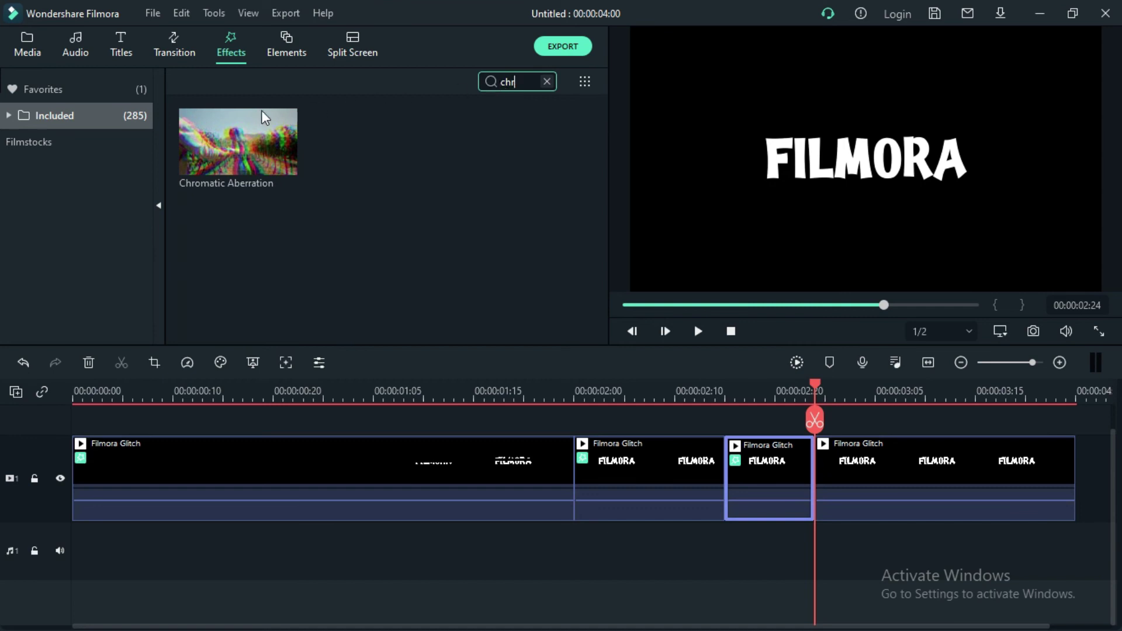
left_click_drag(208, 134, 622, 460)
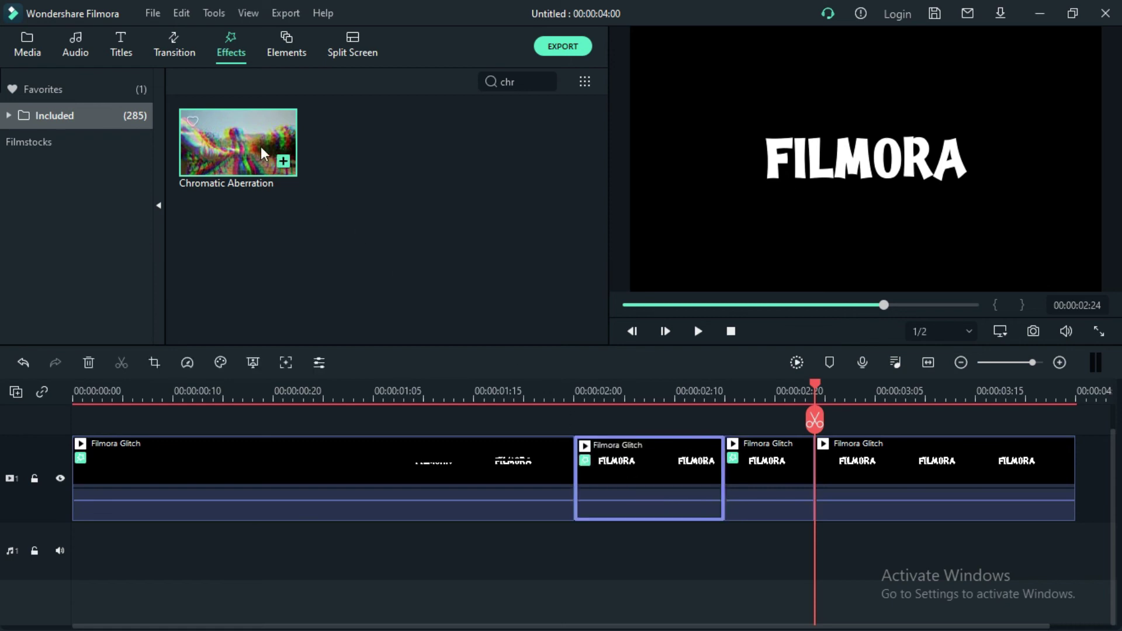
left_click_drag(265, 148, 738, 457)
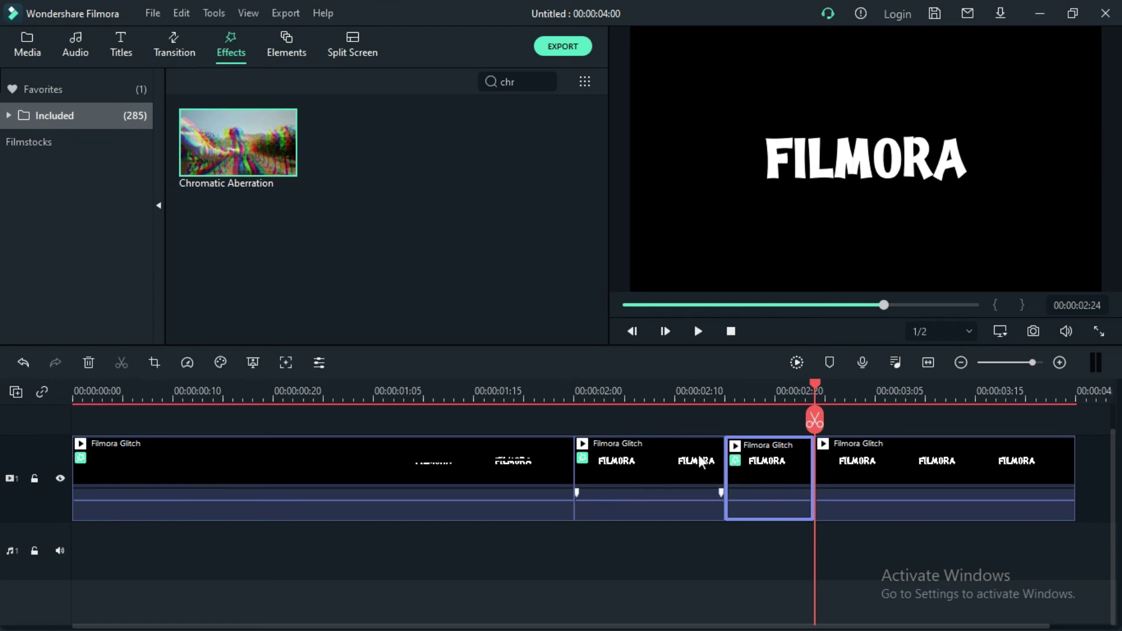
Step: Set the Chromatic Aberration fade of the second clip segment to 0.10 and apply it
left_click(664, 455)
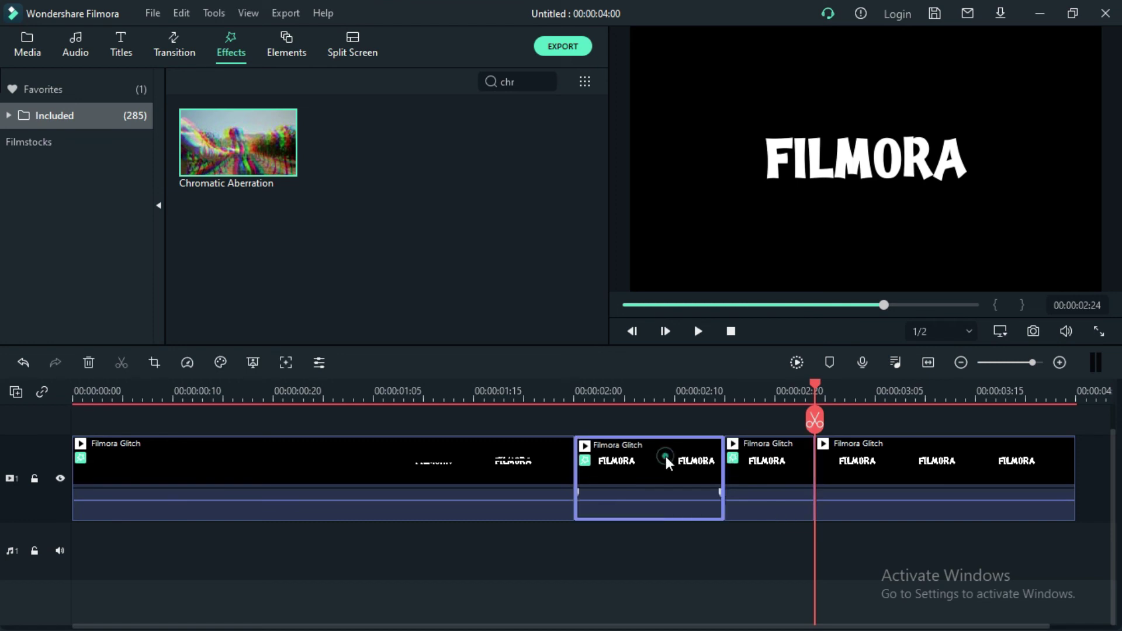
double_click(665, 457)
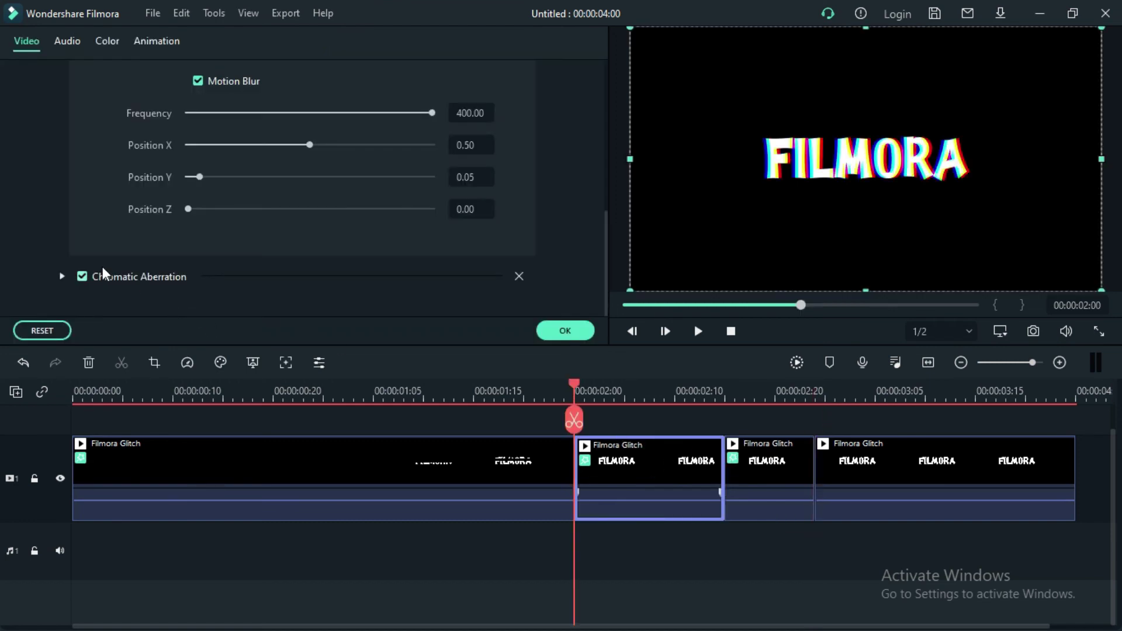
left_click(62, 276)
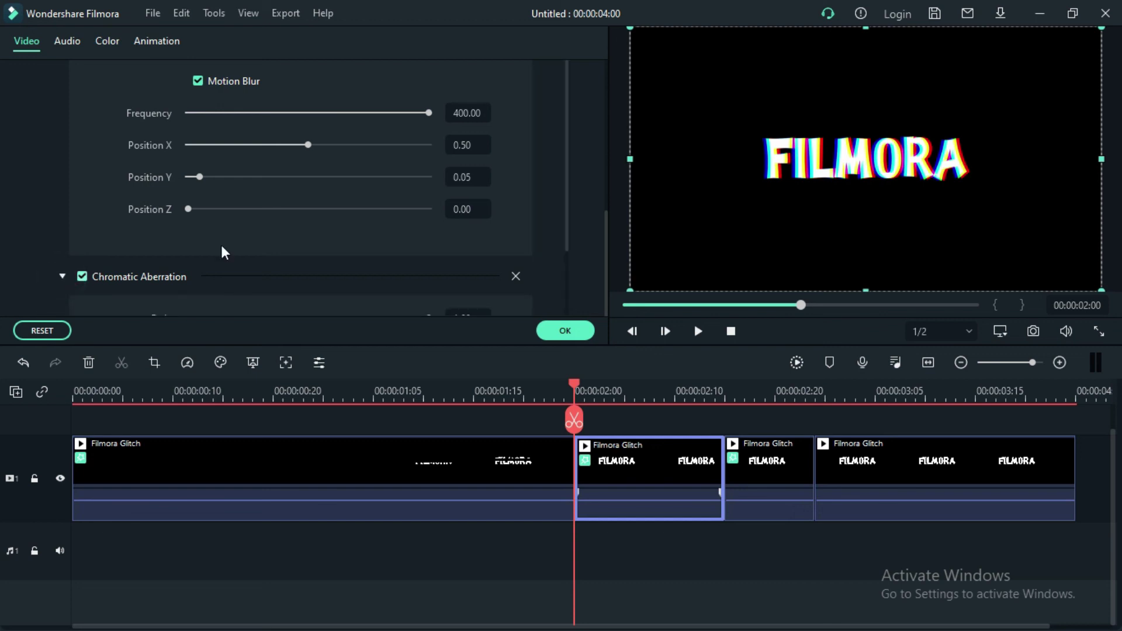
scroll(566, 210, "down", 3)
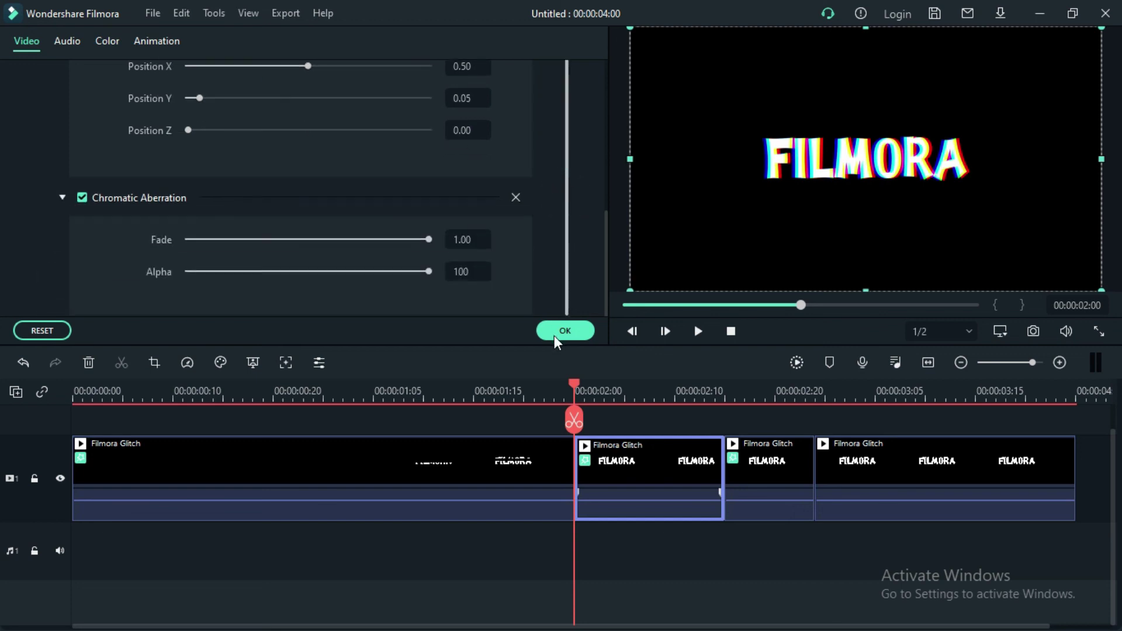
left_click(233, 240)
left_click_drag(212, 241, 212, 238)
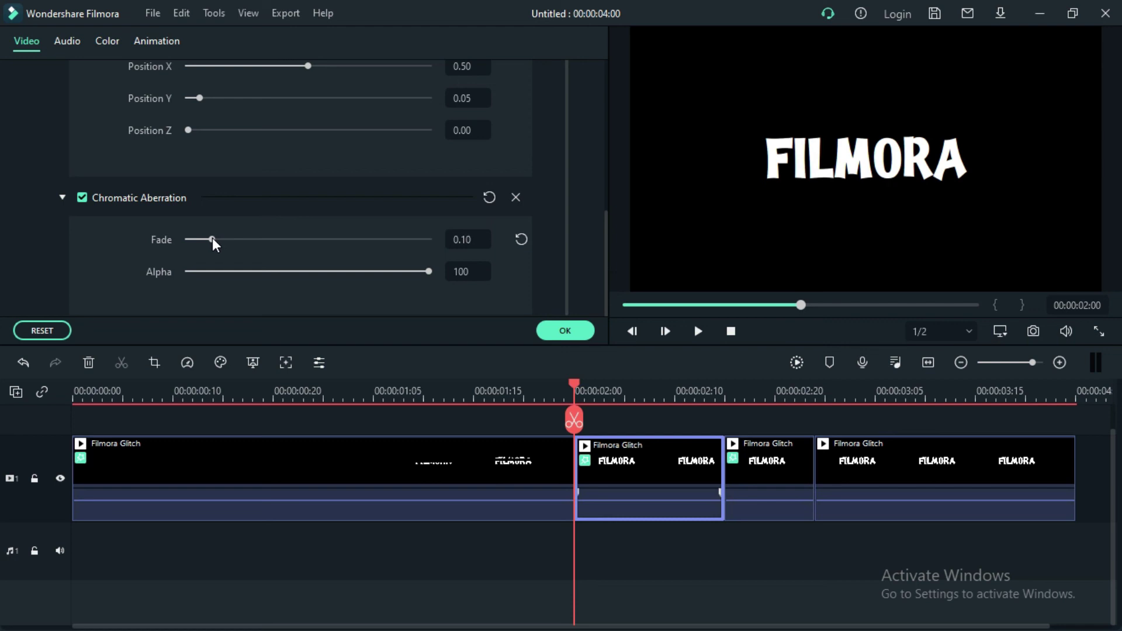
left_click(583, 331)
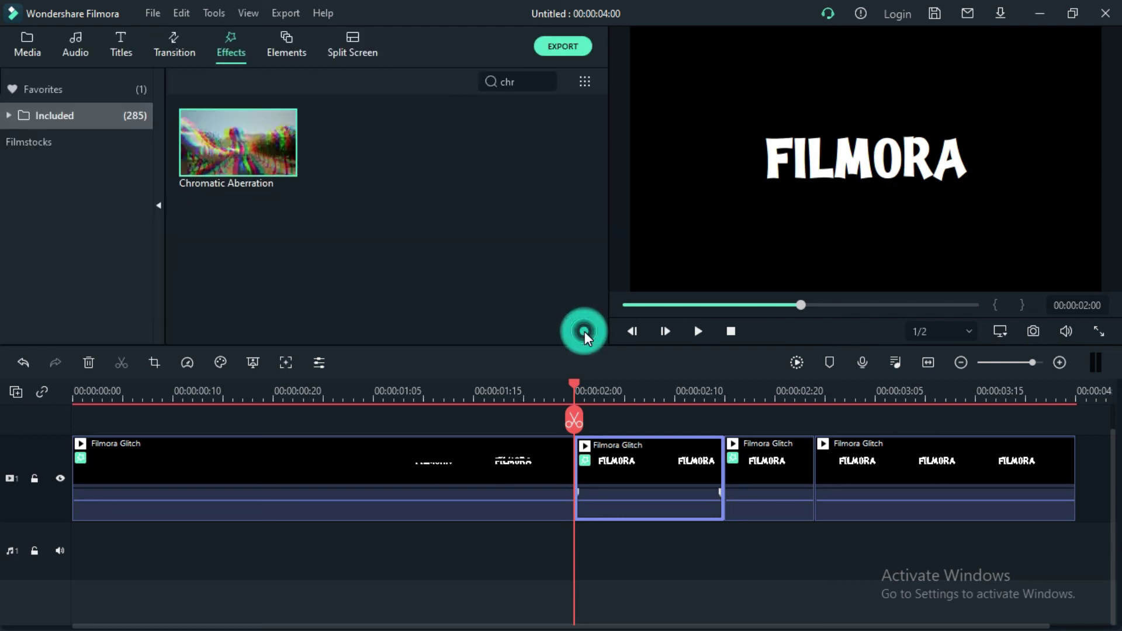
Step: Set the Chromatic Aberration fade of the third clip segment to 0.20 and apply it
double_click(774, 475)
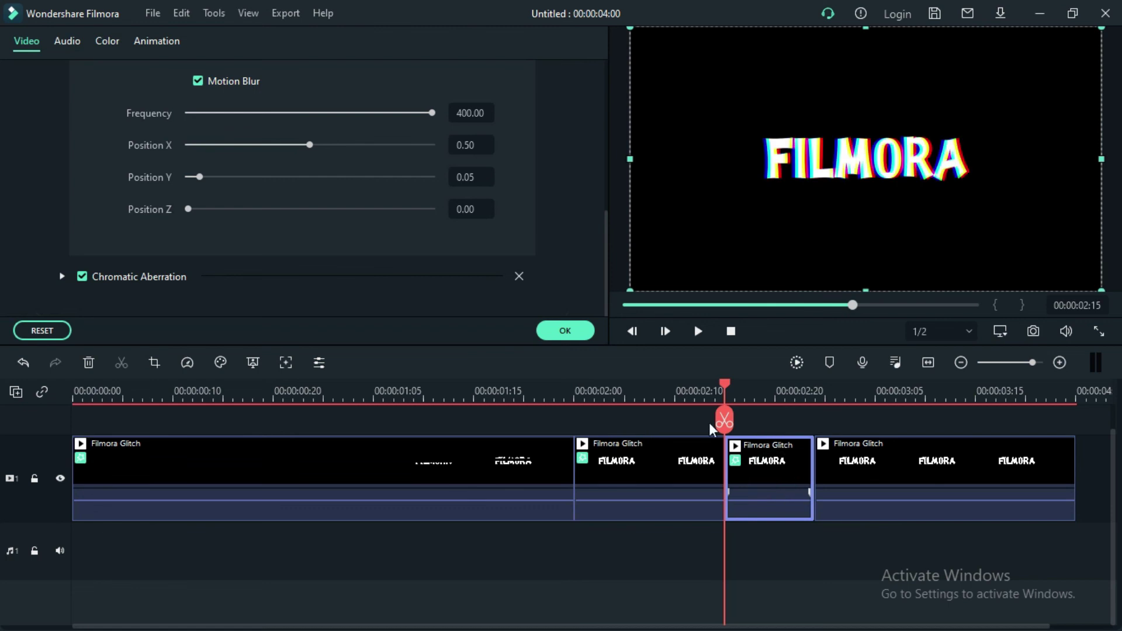
left_click(60, 276)
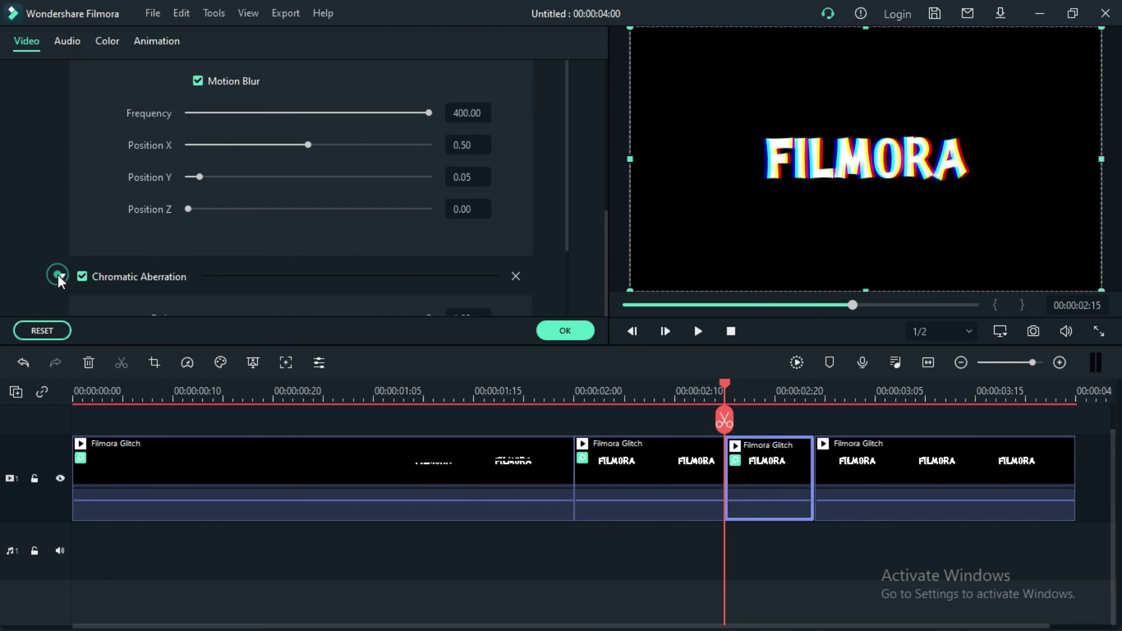
left_click_drag(567, 238, 568, 303)
left_click_drag(429, 239, 414, 240)
left_click_drag(340, 237, 237, 239)
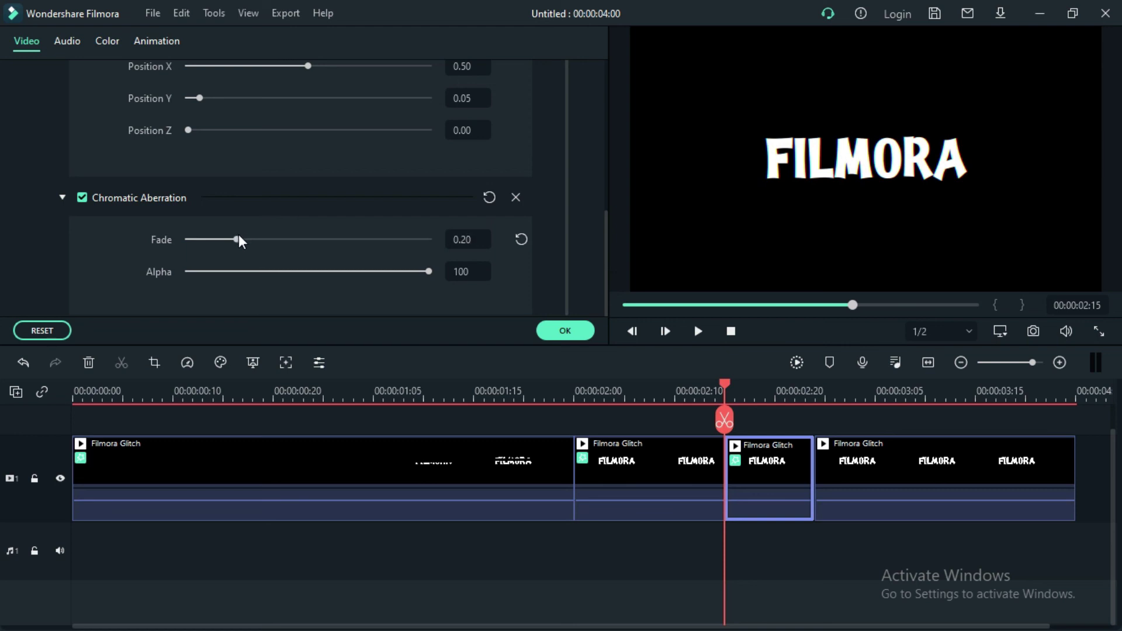
left_click(565, 331)
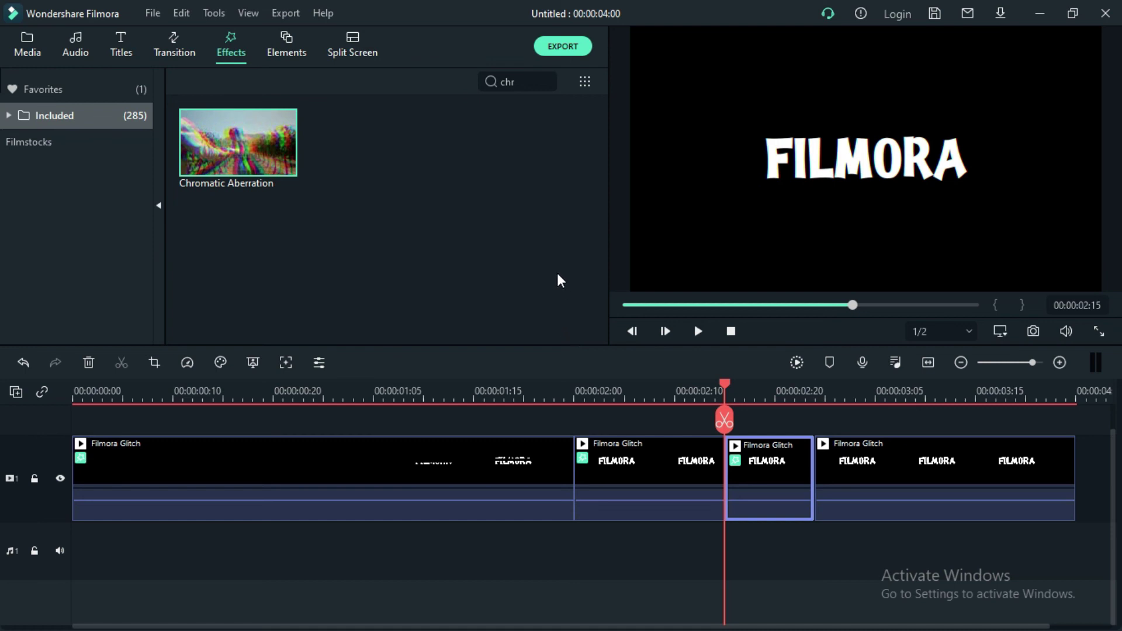
Step: Search the effects for "flip" and apply Flip to the second clip segment
double_click(526, 82)
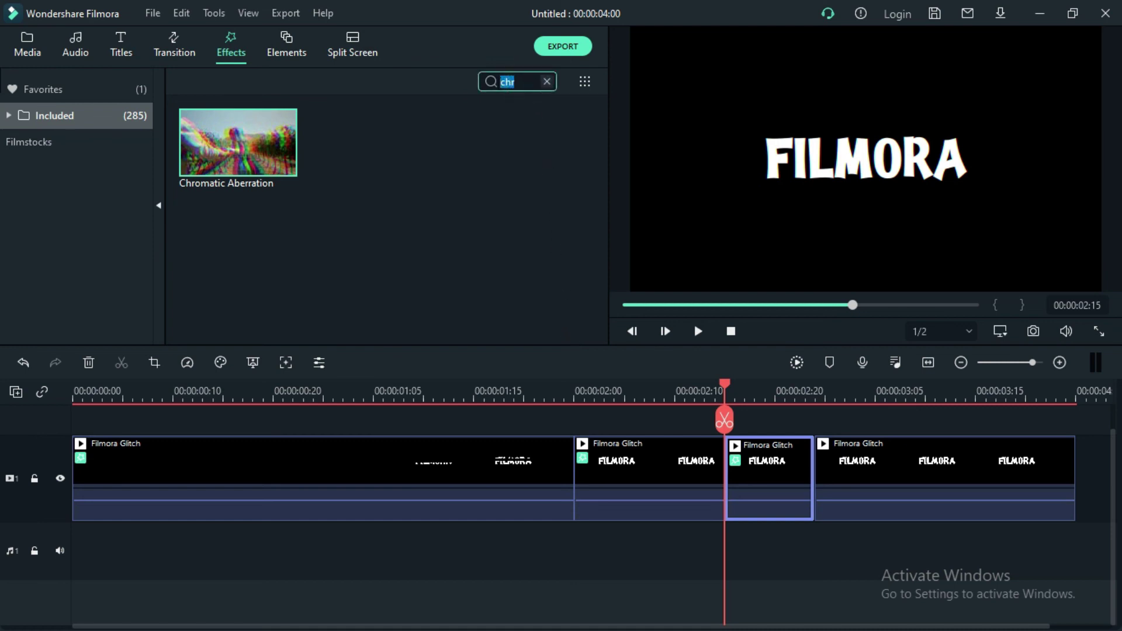
type("flip")
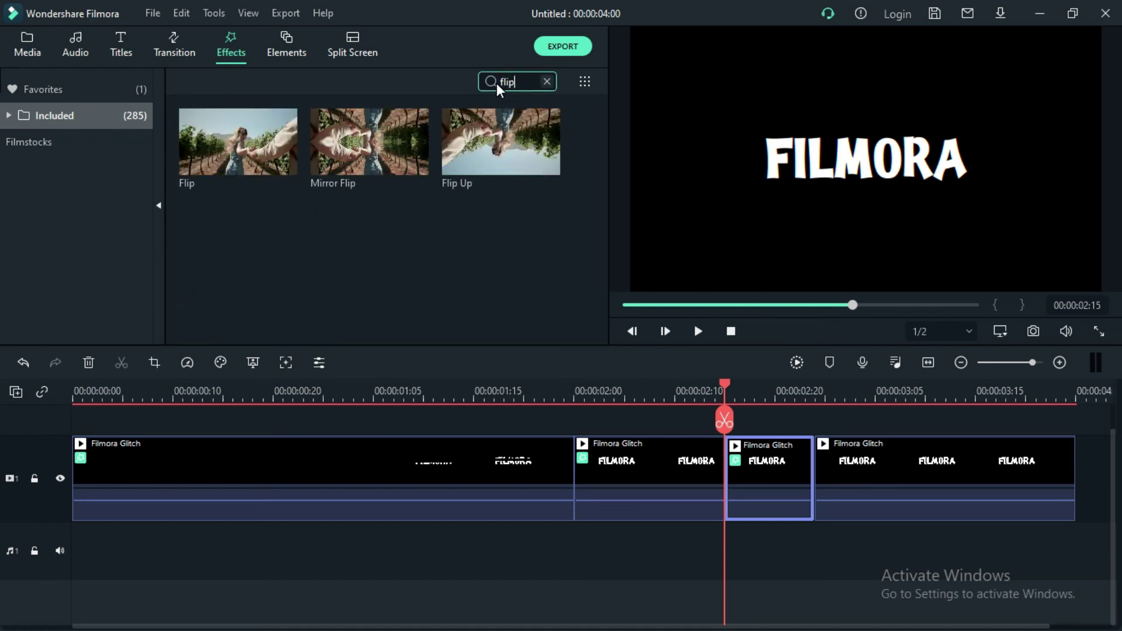
left_click_drag(255, 140, 639, 477)
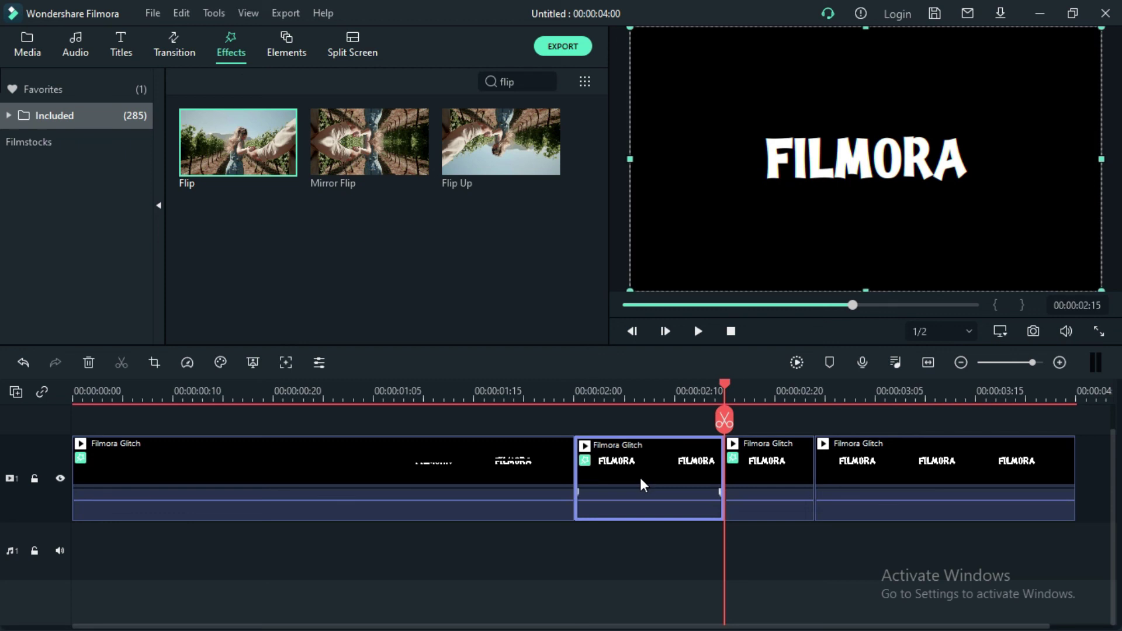
Step: Return the playhead to the start of the timeline to preview the glitch effect
left_click(760, 473)
left_click_drag(745, 387, 202, 374)
left_click_drag(101, 377, 58, 386)
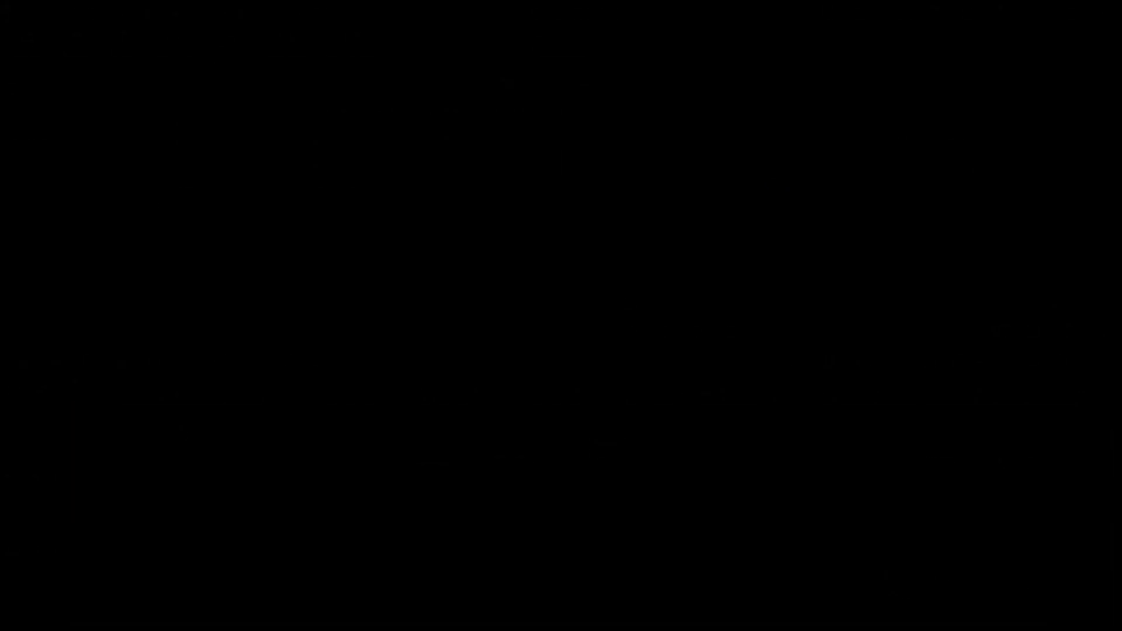